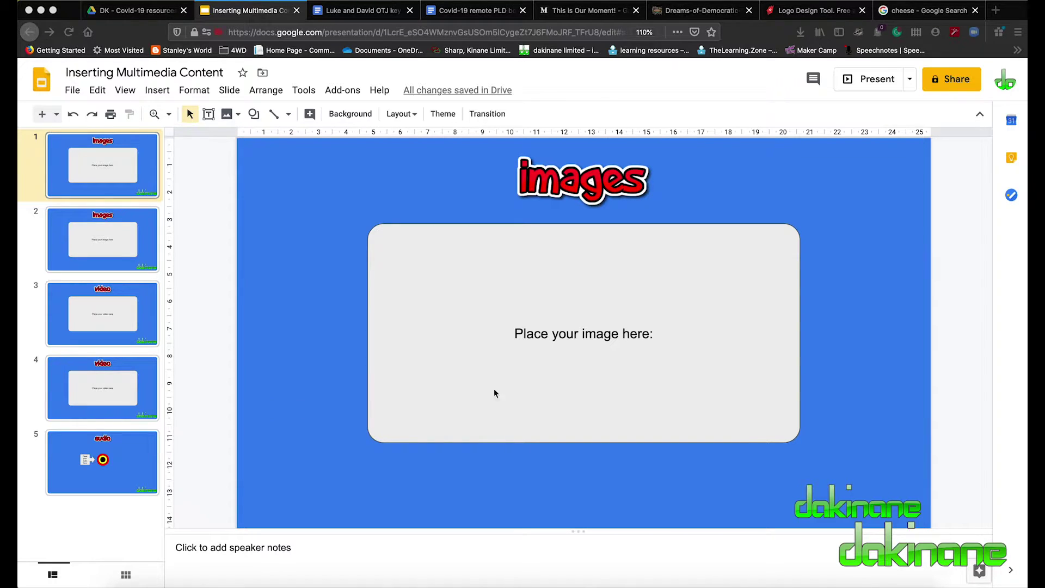
- Copy the Interfood picture of stacked cheese cubes from the cheese image search results and paste it onto slide 1
{"action": "left_click", "coordinate": [925, 11]}
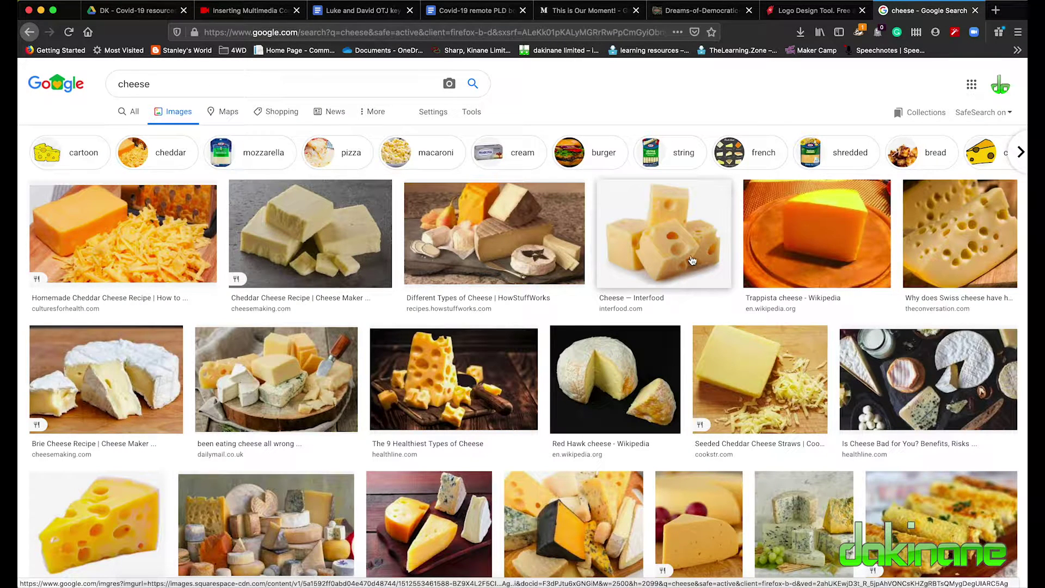
{"action": "right_click", "coordinate": [662, 230]}
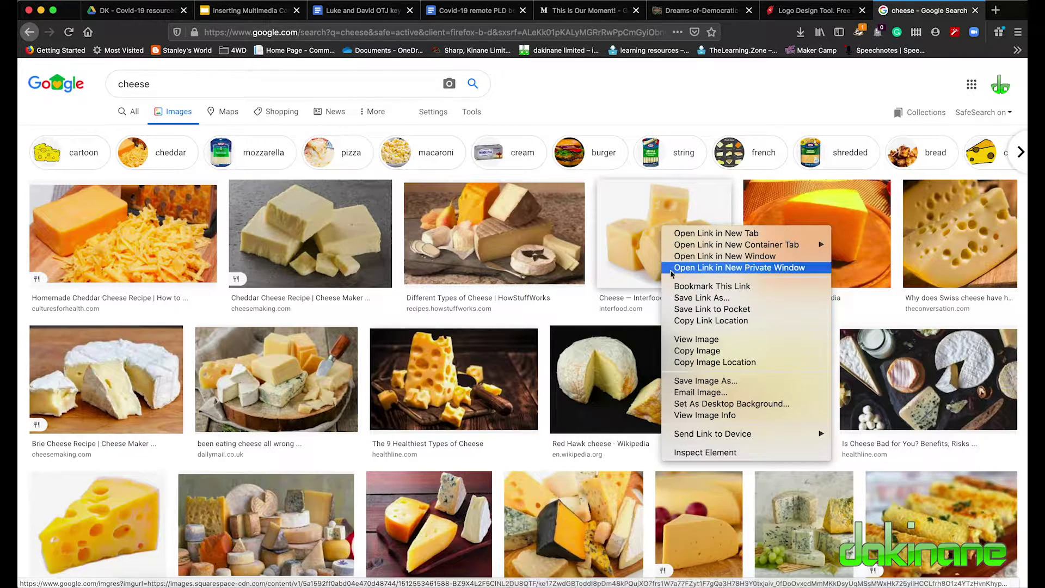
{"action": "left_click", "coordinate": [684, 351]}
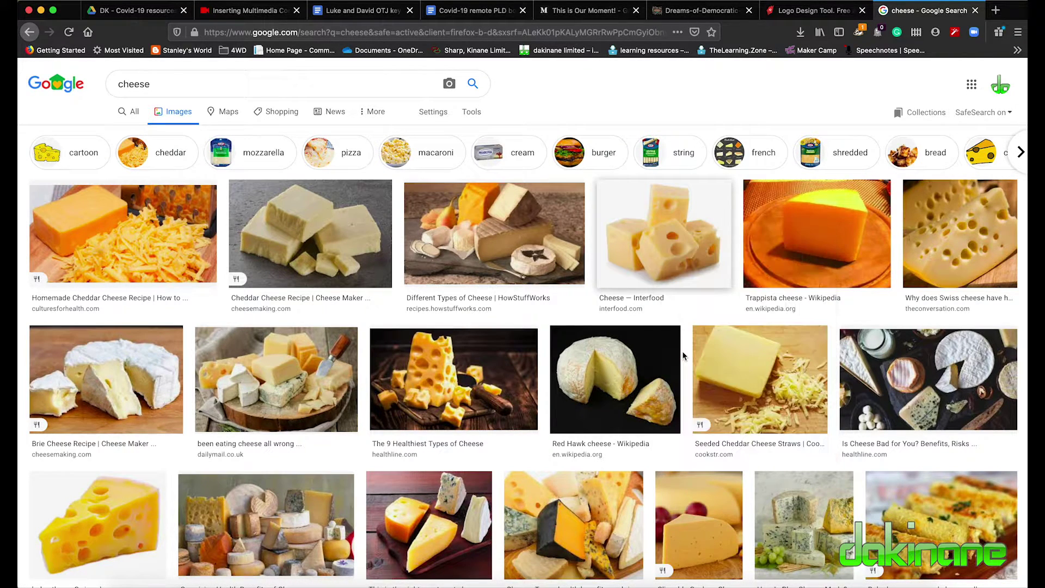
{"action": "left_click", "coordinate": [258, 16]}
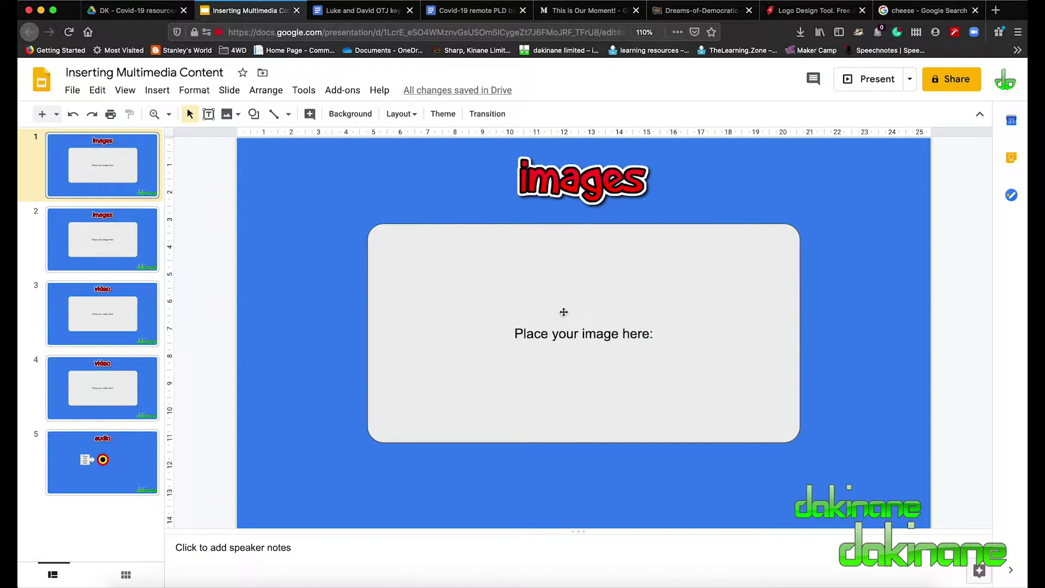
{"action": "key", "text": "super+v"}
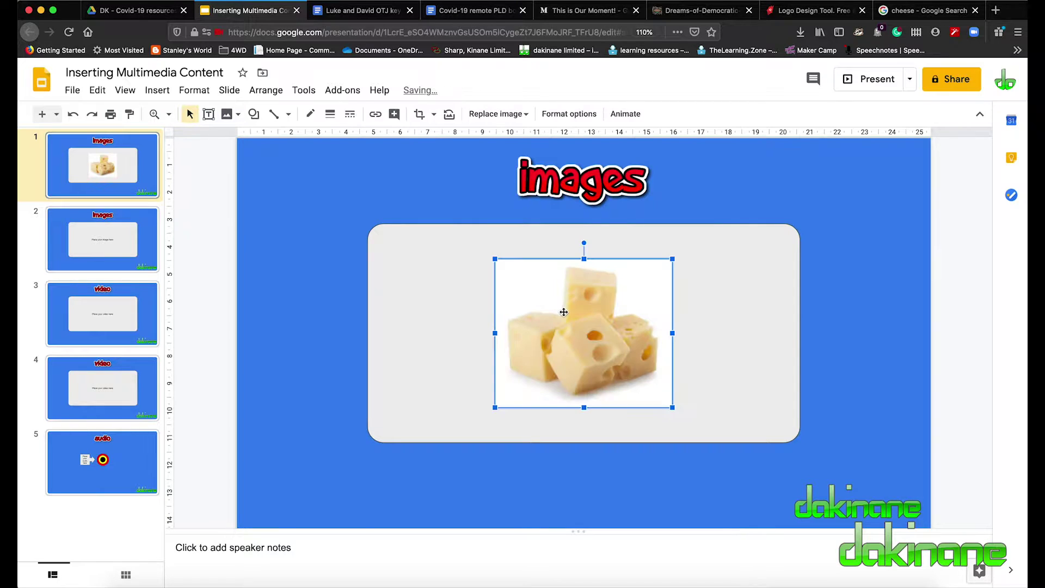
{"action": "left_click", "coordinate": [700, 335]}
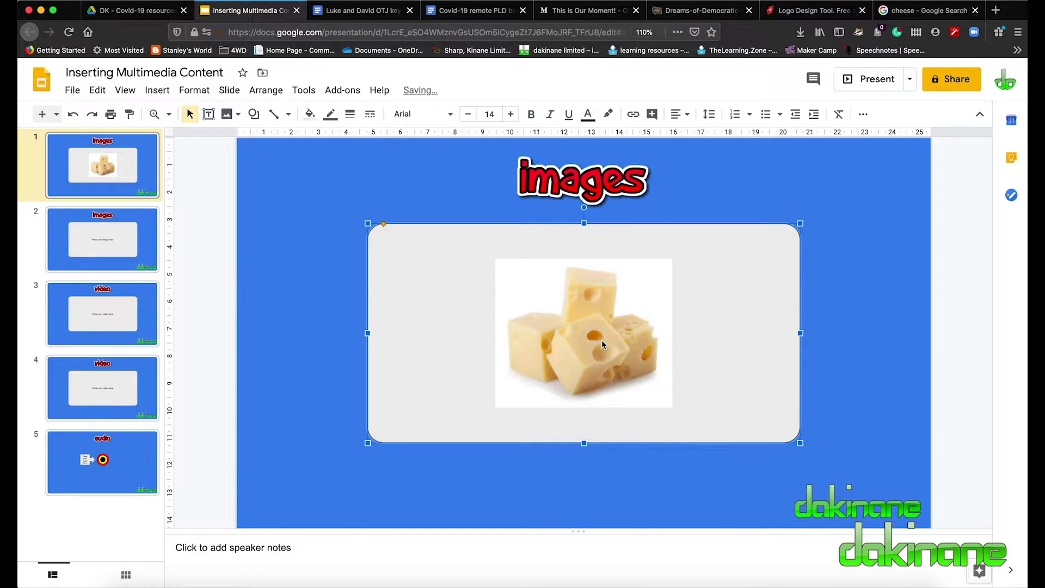
{"action": "left_click", "coordinate": [602, 343]}
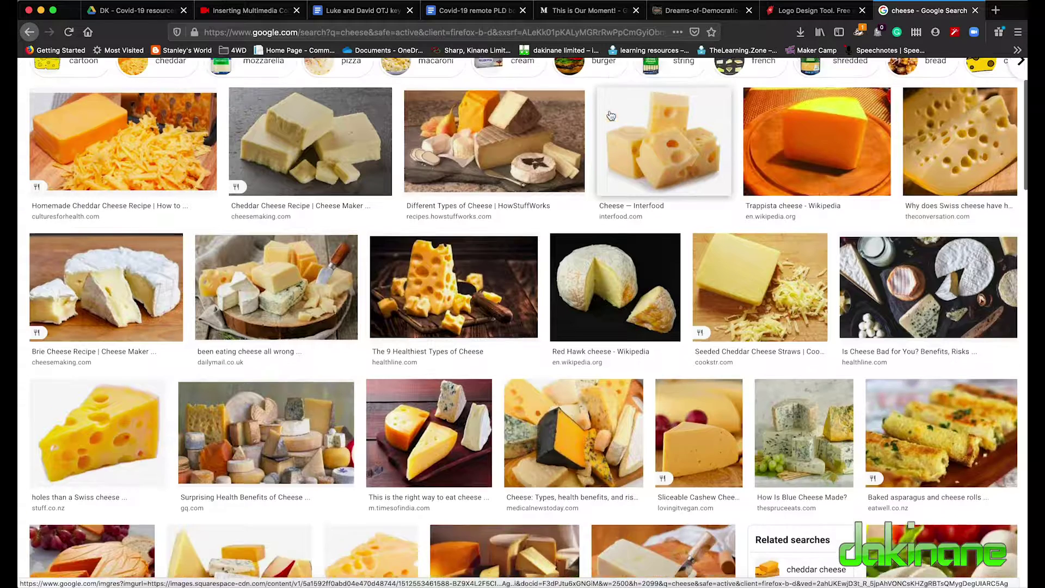
- Bring the Interfood cheese picture straight from the image search results onto slide 1 and position it over the grey placeholder
{"action": "scroll", "coordinate": [609, 113], "scroll_direction": "up", "scroll_amount": 3}
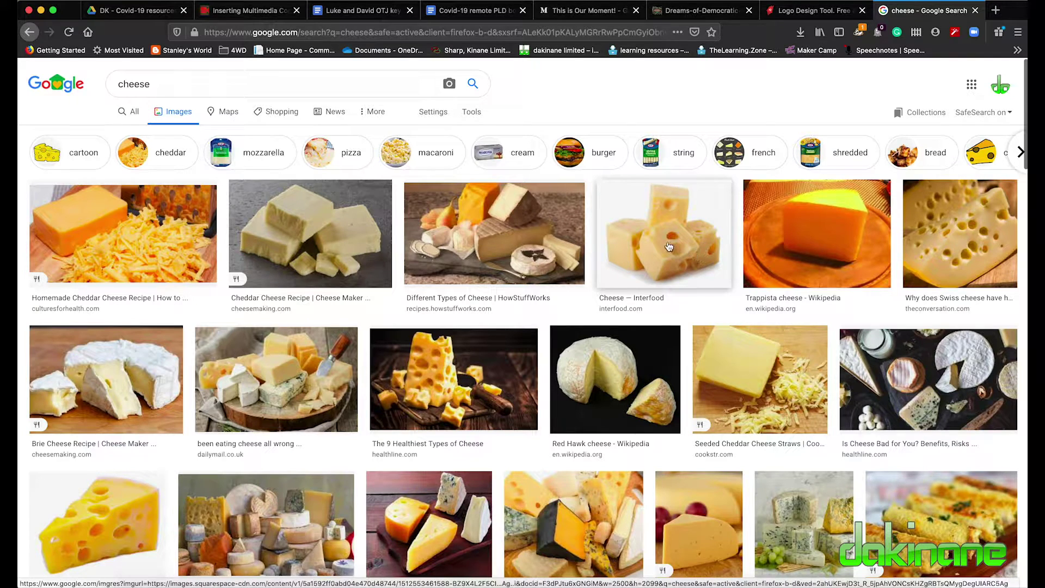
{"action": "left_click_drag", "start_coordinate": [669, 247], "coordinate": [589, 349]}
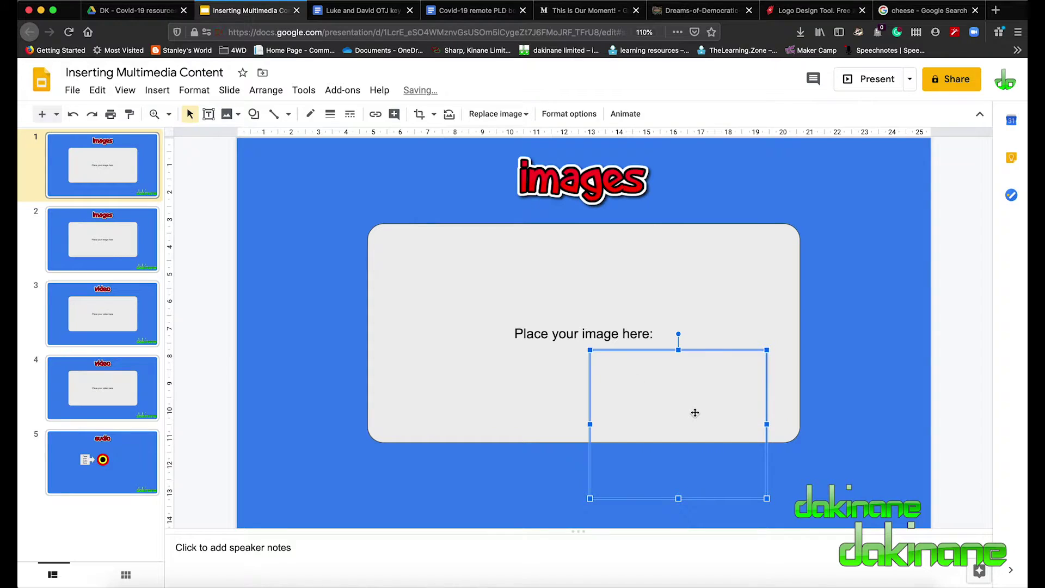
{"action": "left_click_drag", "start_coordinate": [695, 413], "coordinate": [596, 325]}
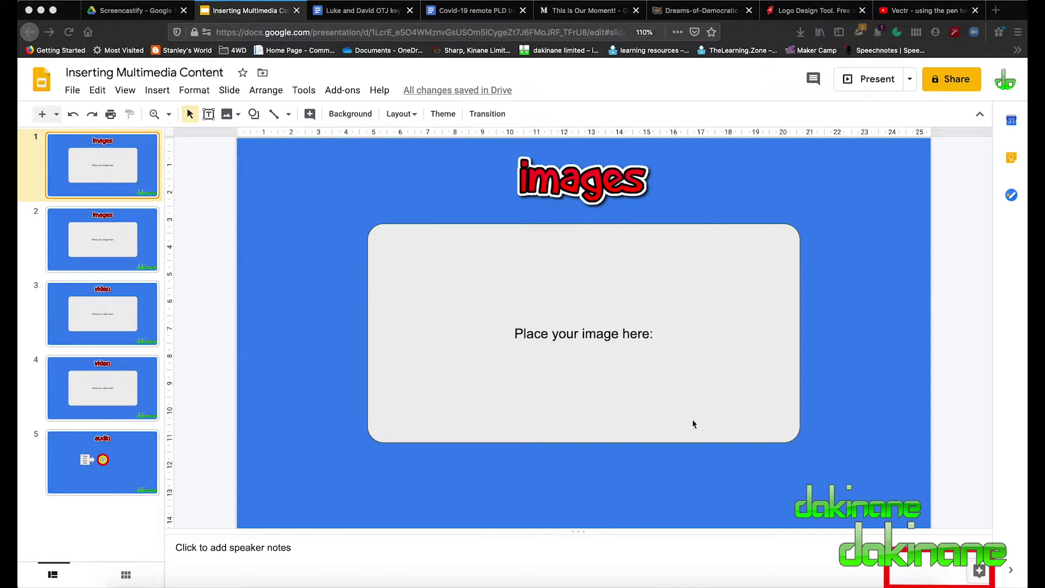
- Use Explore to search for "cheese" and browse the image results
{"action": "left_click", "coordinate": [979, 571]}
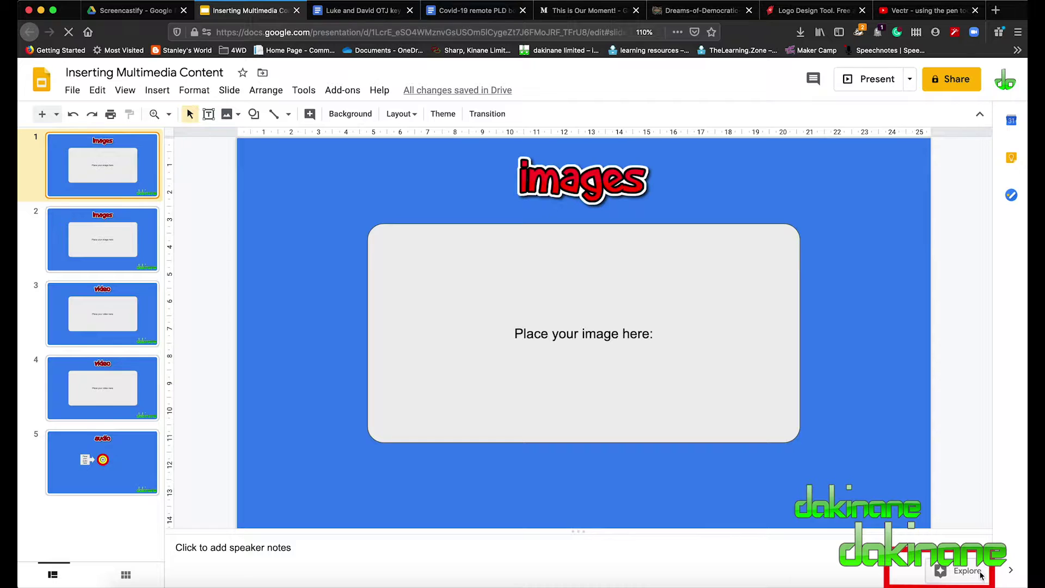
{"action": "left_click", "coordinate": [856, 156]}
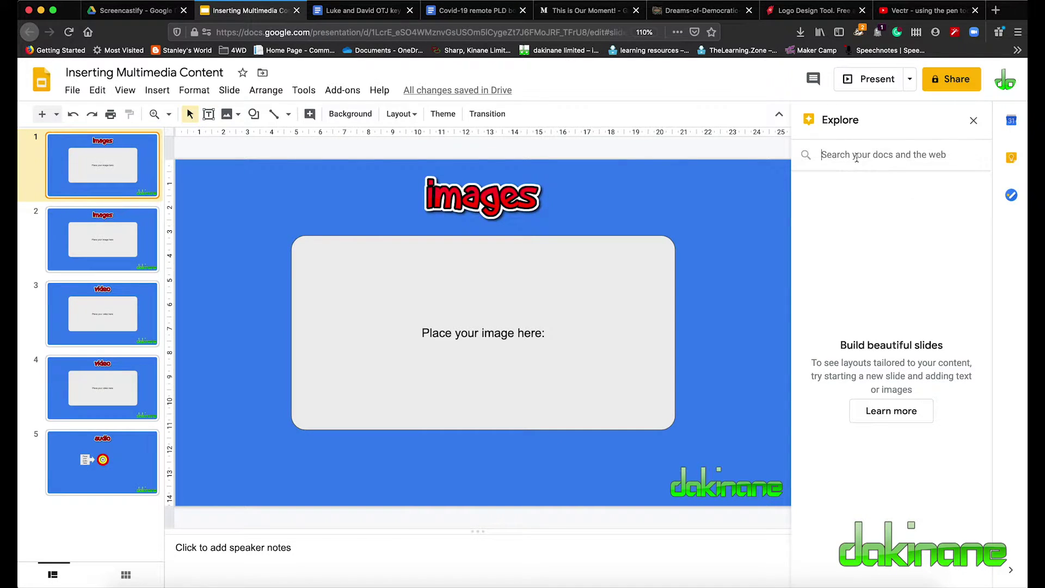
{"action": "type", "text": "cheese"}
{"action": "key", "text": "Return"}
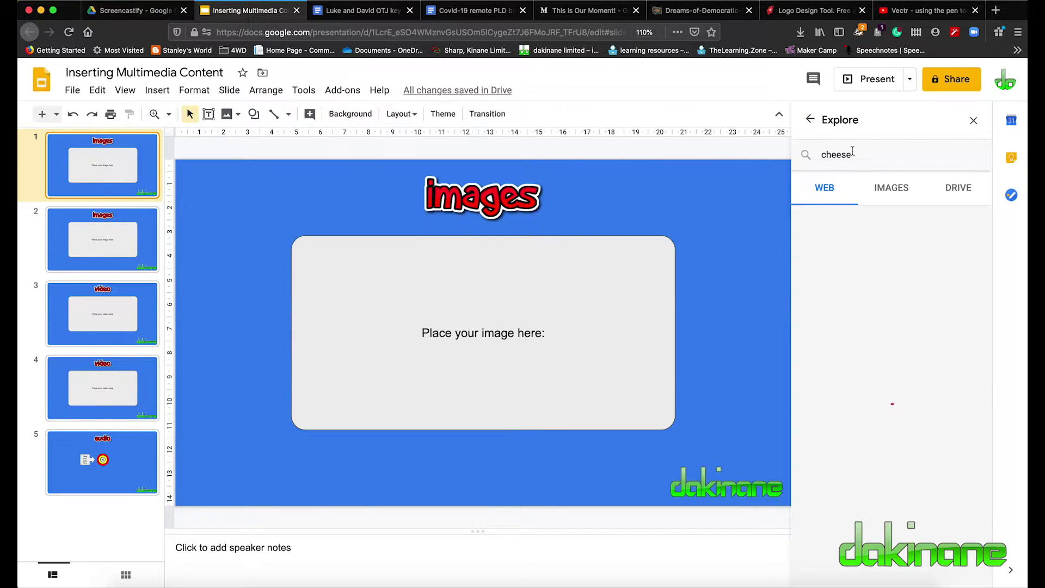
{"action": "left_click", "coordinate": [891, 188]}
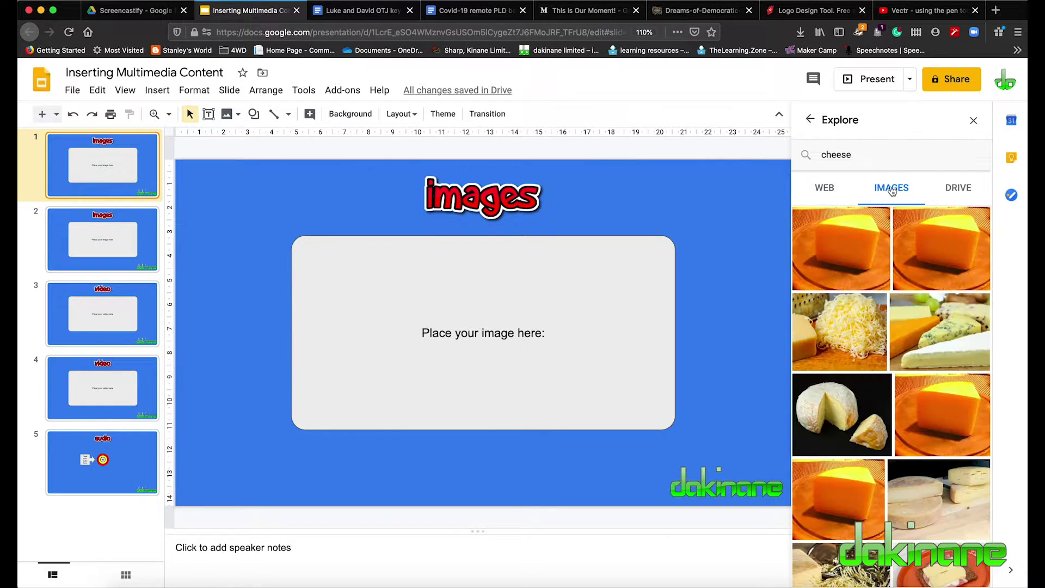
{"action": "scroll", "coordinate": [885, 418], "scroll_direction": "down", "scroll_amount": 3}
{"action": "scroll", "coordinate": [885, 417], "scroll_direction": "down", "scroll_amount": 5}
{"action": "scroll", "coordinate": [885, 418], "scroll_direction": "down", "scroll_amount": 10}
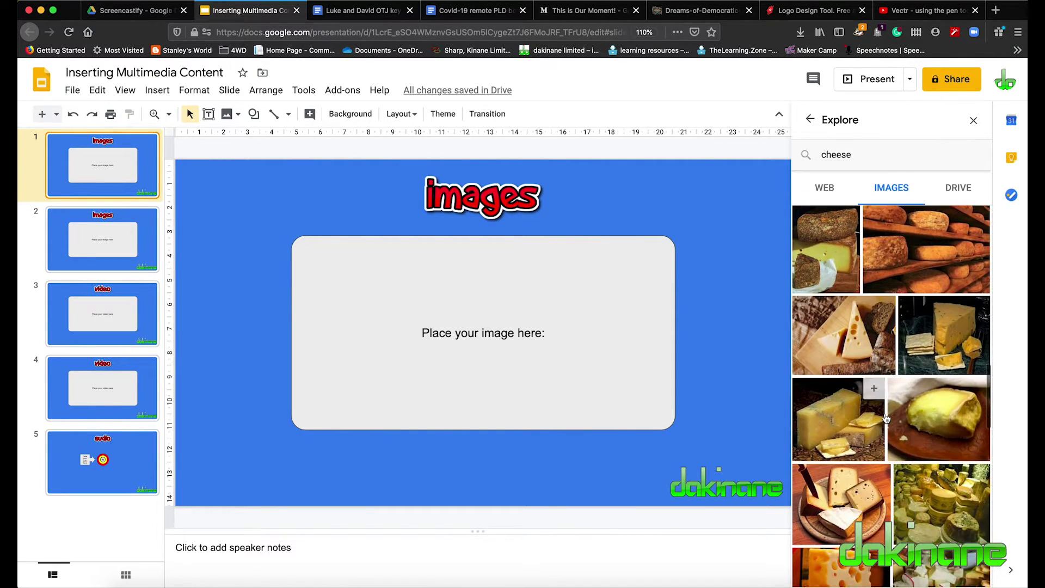
{"action": "scroll", "coordinate": [885, 418], "scroll_direction": "down", "scroll_amount": 1}
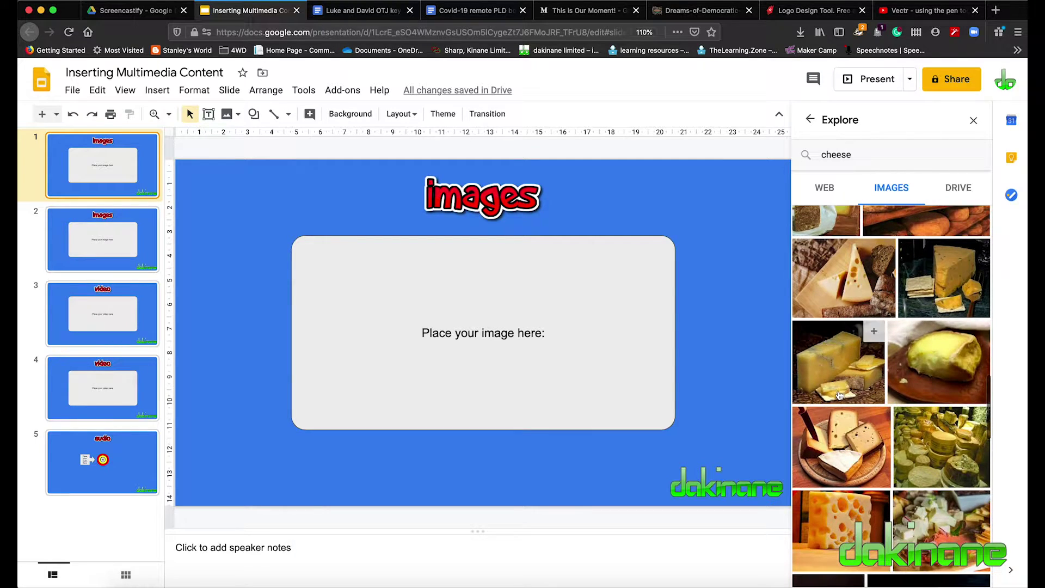
- Insert the picture of the cheese block with crackers from the Explore results, shrink it, and remove it from slide 1
{"action": "left_click", "coordinate": [873, 333]}
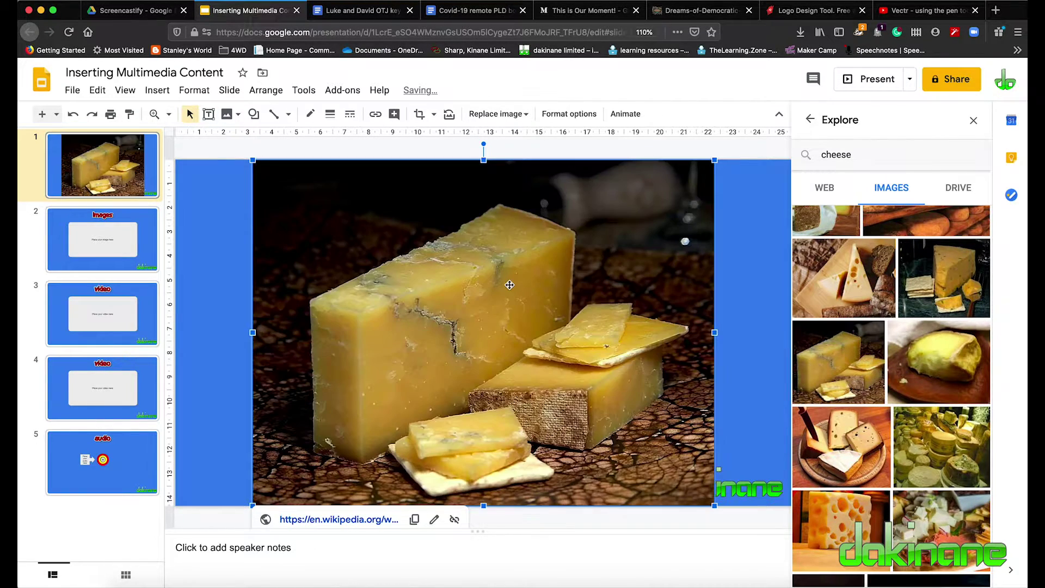
{"action": "left_click_drag", "start_coordinate": [253, 160], "coordinate": [512, 354]}
{"action": "left_click_drag", "start_coordinate": [472, 311], "coordinate": [464, 311]}
{"action": "key", "text": "BackSpace"}
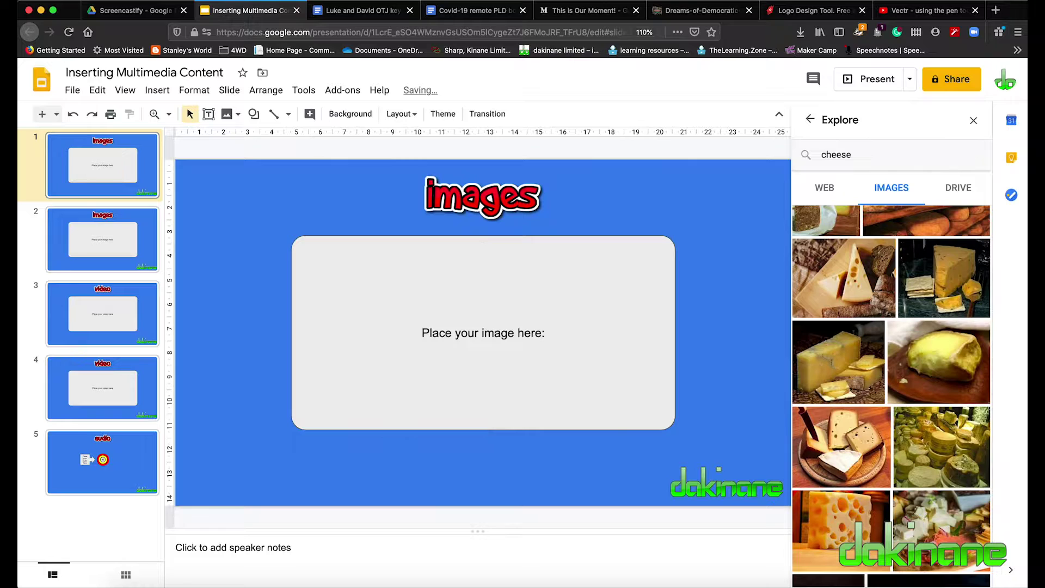
- Add the Explore picture of cheese wedges on a wooden board to slide 1, shrunk and centred on the grey placeholder
{"action": "left_click_drag", "start_coordinate": [842, 285], "coordinate": [481, 316]}
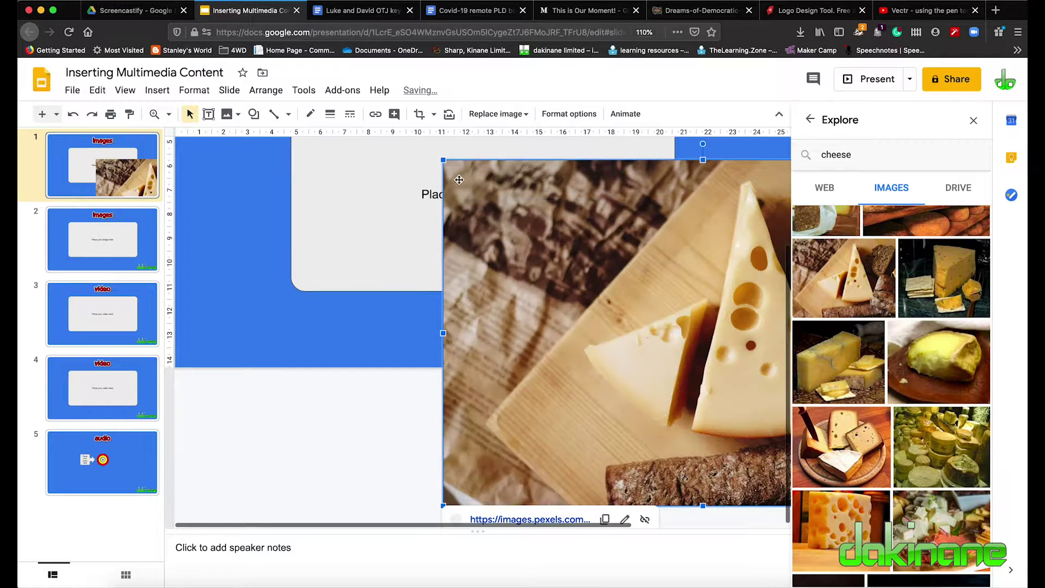
{"action": "left_click_drag", "start_coordinate": [443, 160], "coordinate": [663, 307]}
{"action": "left_click_drag", "start_coordinate": [703, 390], "coordinate": [416, 222]}
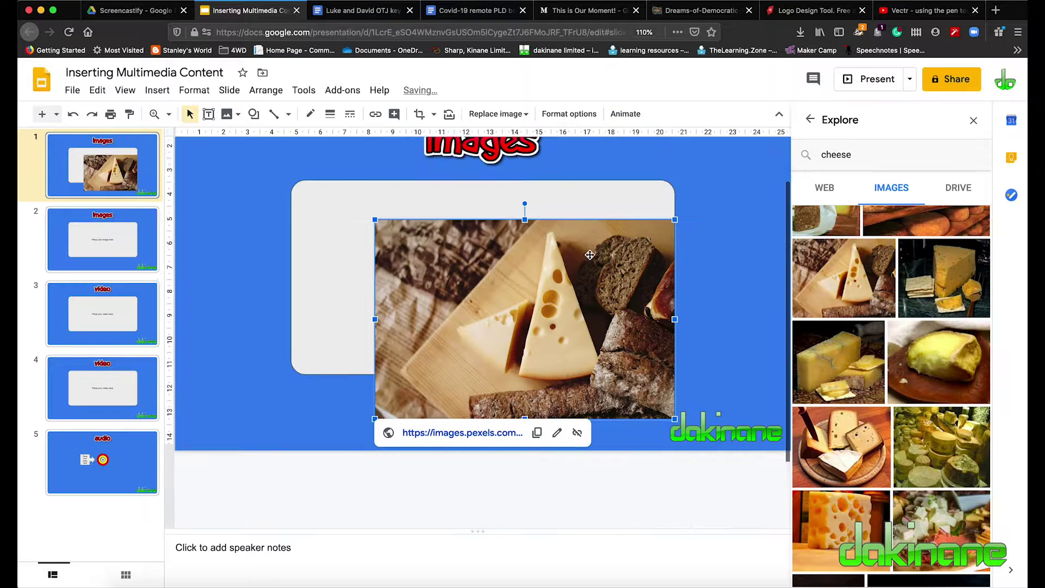
{"action": "left_click_drag", "start_coordinate": [581, 336], "coordinate": [536, 293]}
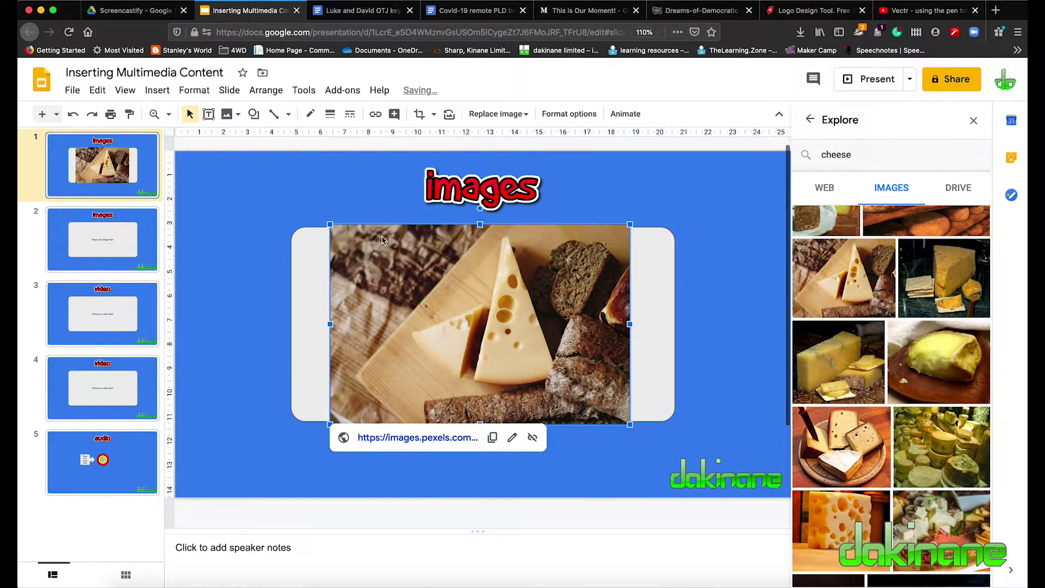
{"action": "left_click_drag", "start_coordinate": [330, 223], "coordinate": [420, 283]}
{"action": "left_click_drag", "start_coordinate": [526, 342], "coordinate": [491, 318]}
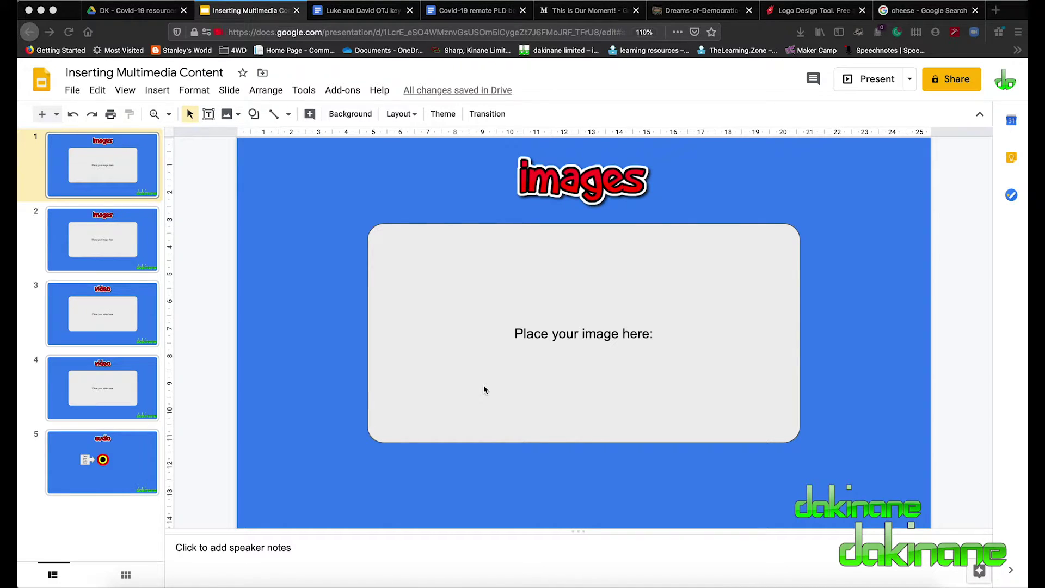
- Upload vectrlogo.png from the computer's Desktop folder onto slide 1
{"action": "left_click", "coordinate": [158, 91]}
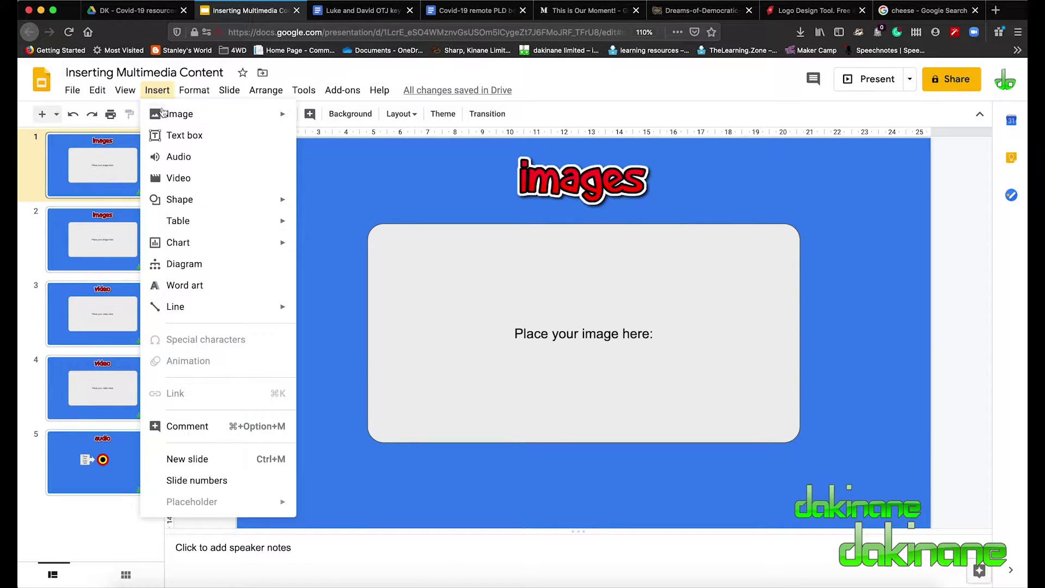
{"action": "mouse_move", "coordinate": [163, 115]}
{"action": "left_click", "coordinate": [368, 120]}
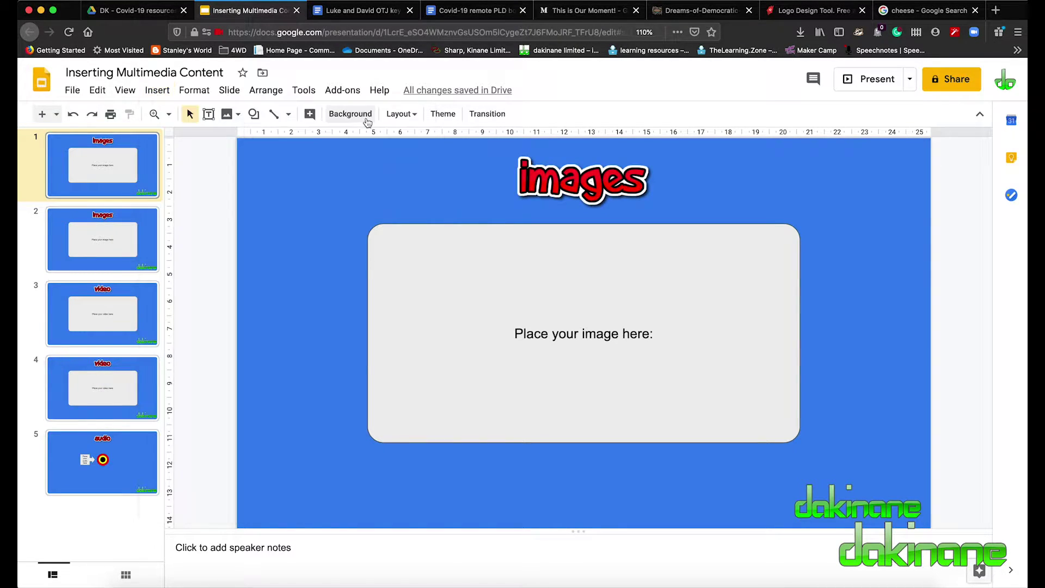
{"action": "scroll", "coordinate": [428, 280], "scroll_direction": "down", "scroll_amount": 3}
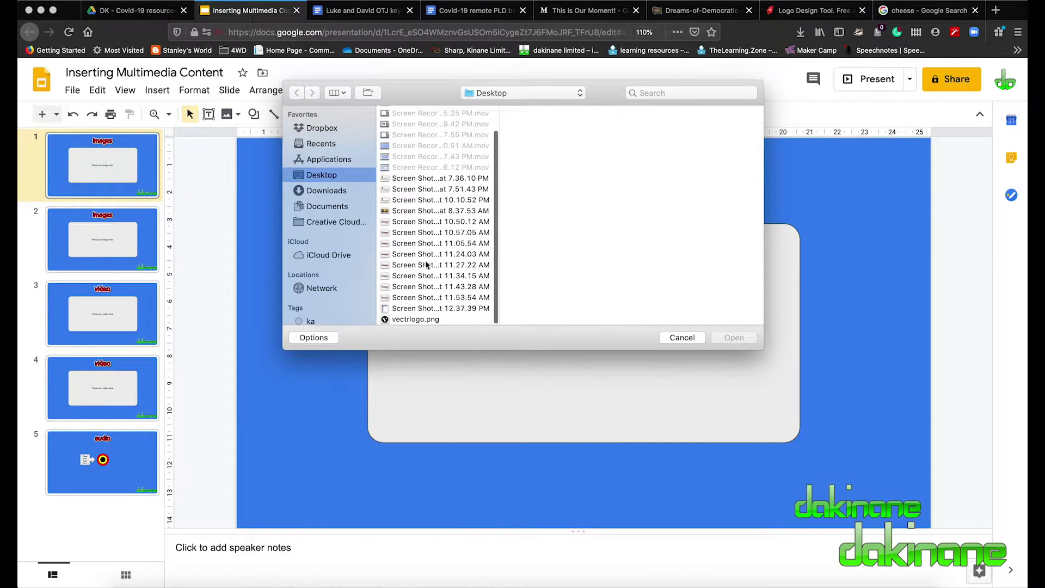
{"action": "left_click", "coordinate": [405, 320]}
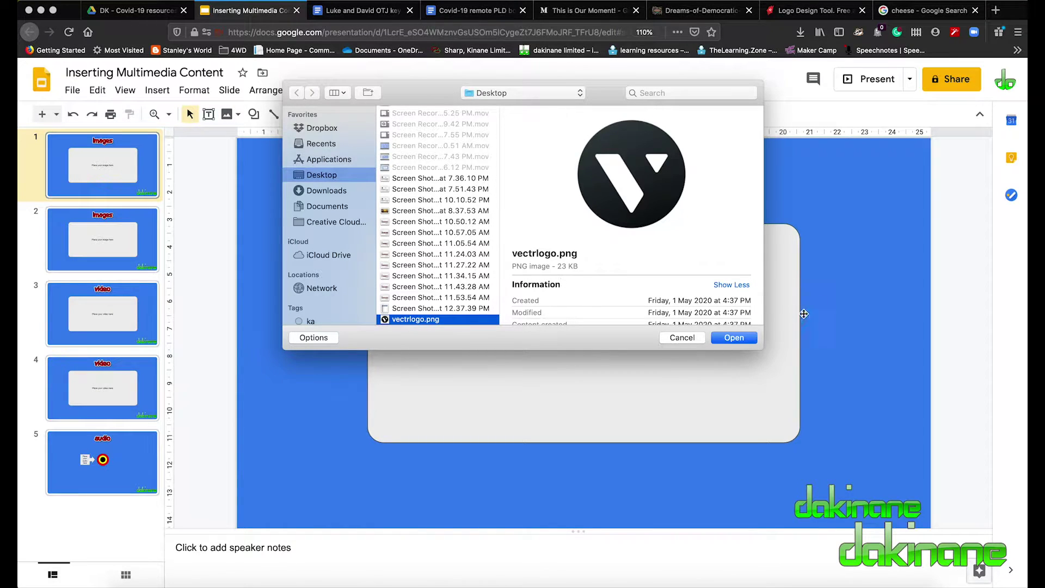
{"action": "left_click", "coordinate": [737, 338]}
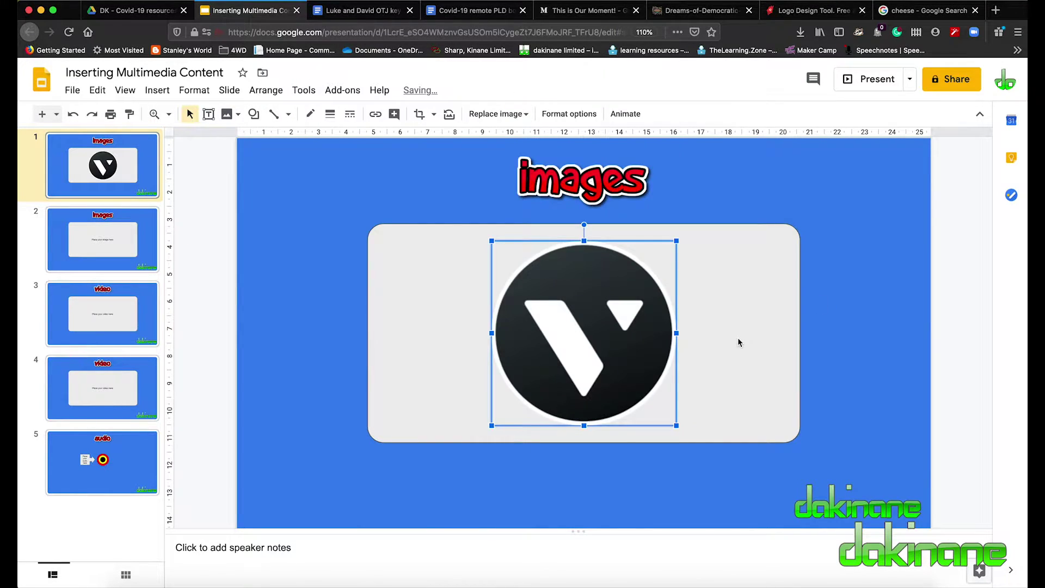
- Delete the uploaded logo image from slide 1
{"action": "left_click", "coordinate": [769, 345]}
{"action": "left_click", "coordinate": [602, 334]}
{"action": "key", "text": "BackSpace"}
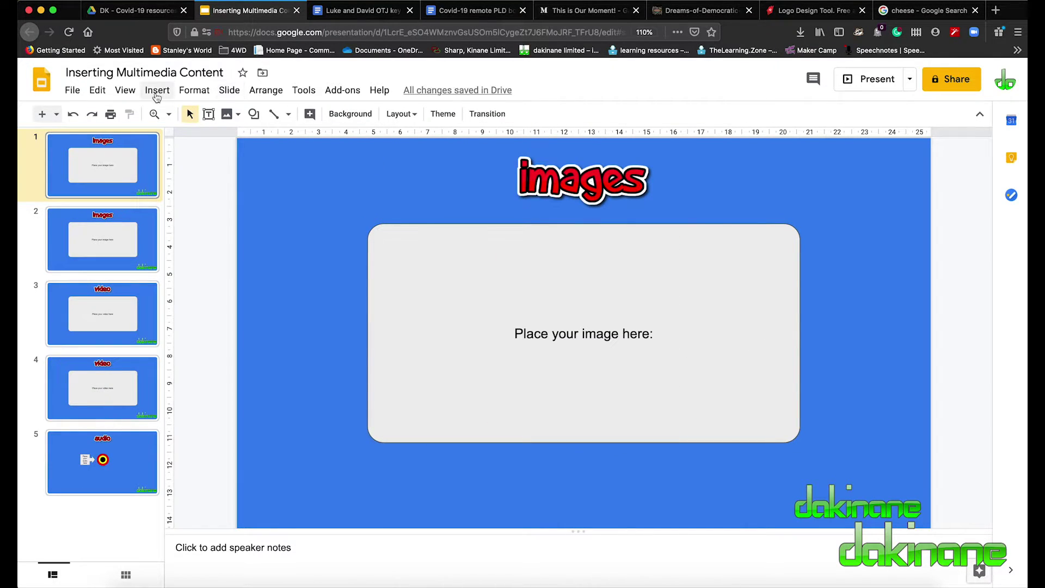
- Start inserting an image from the web and search Google Images for "cheese" within the presentation
{"action": "left_click", "coordinate": [156, 90]}
{"action": "mouse_move", "coordinate": [171, 115]}
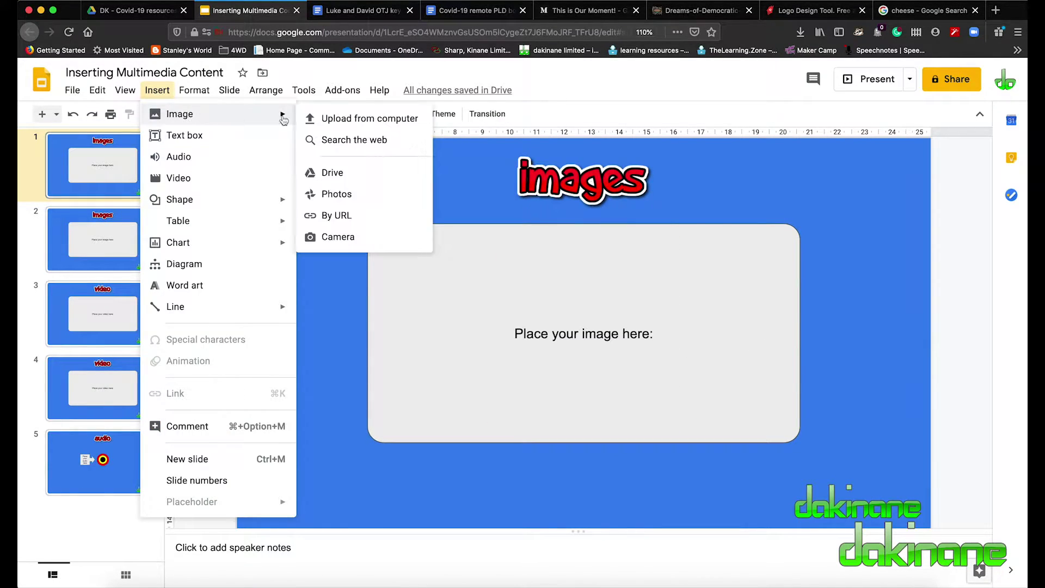
{"action": "left_click", "coordinate": [333, 139]}
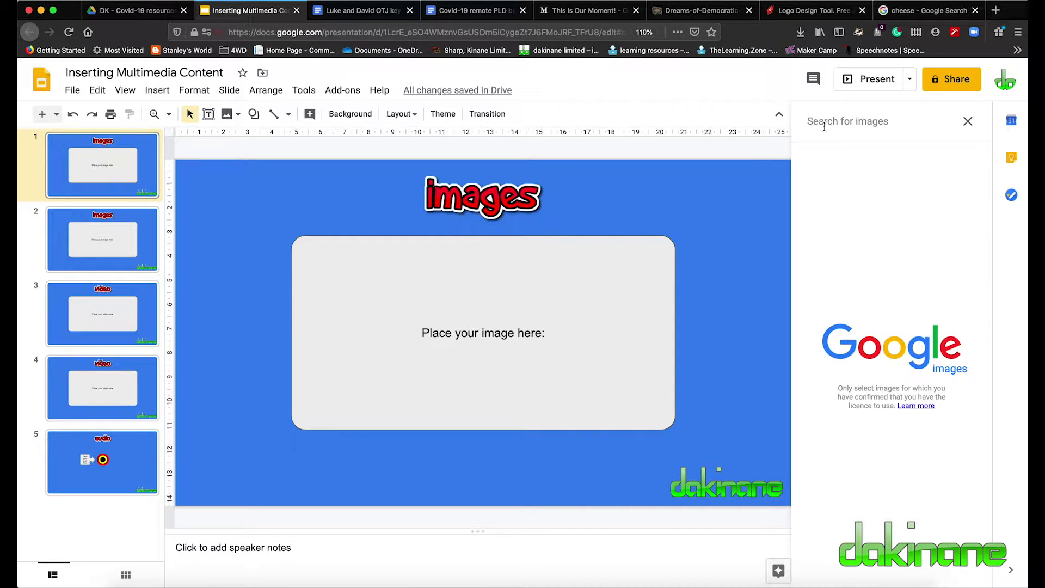
{"action": "left_click", "coordinate": [807, 121]}
{"action": "type", "text": "cheese"}
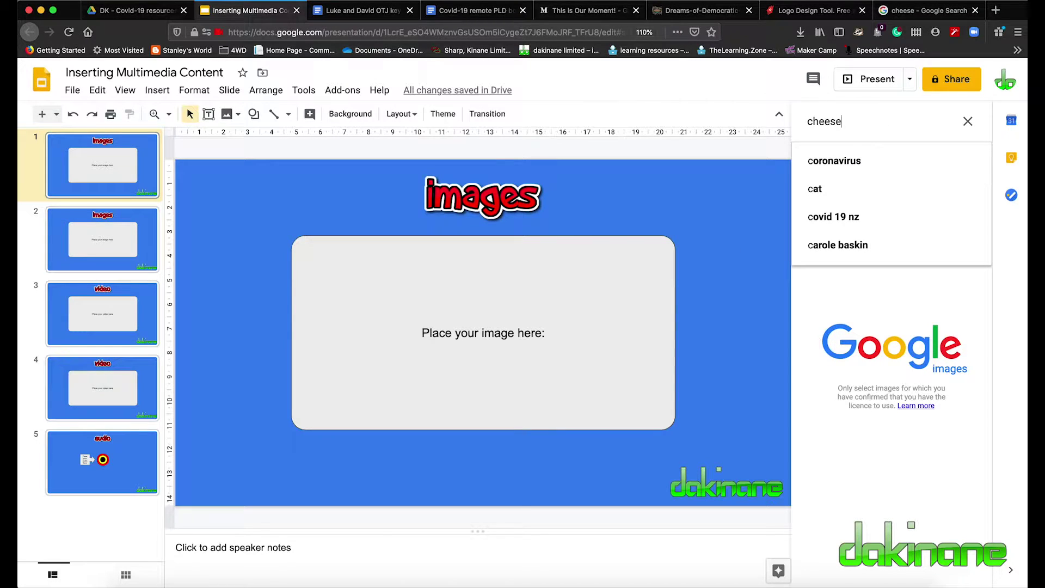
{"action": "key", "text": "Return"}
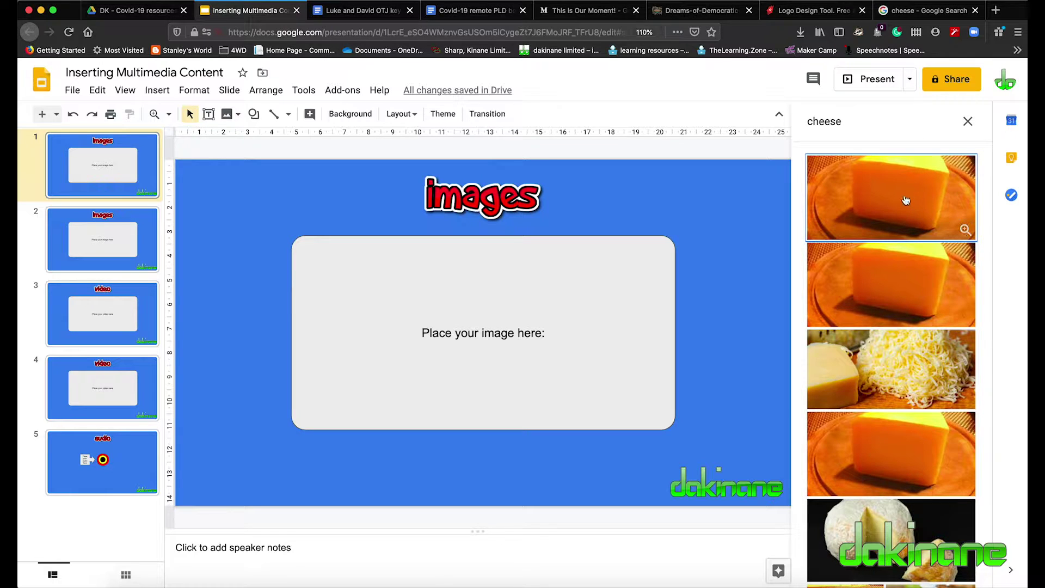
- Add the first orange cheese picture from the web results to slide 1, shrink it, and move it onto the grey placeholder
{"action": "left_click_drag", "start_coordinate": [903, 199], "coordinate": [399, 288]}
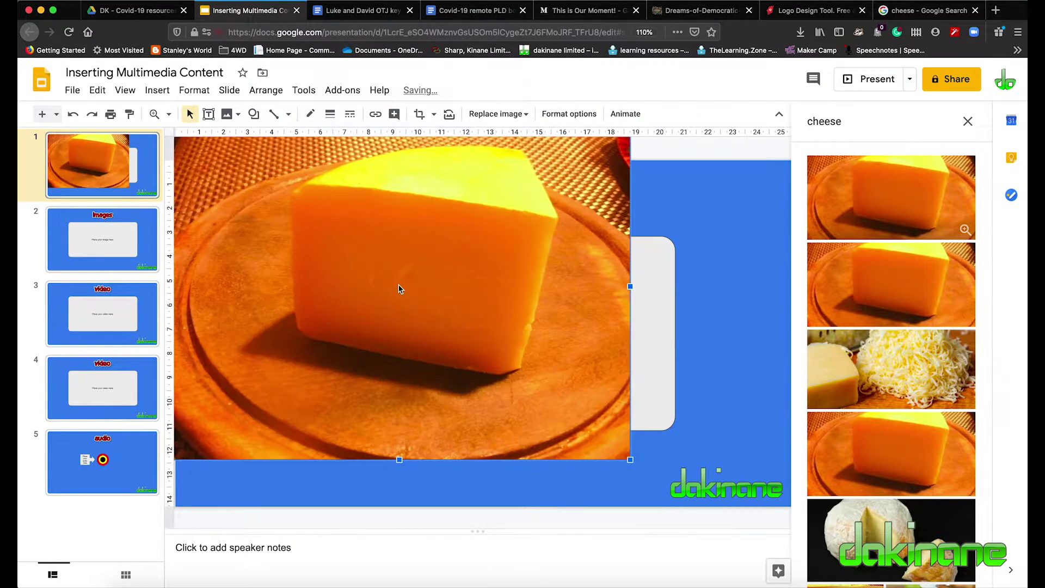
{"action": "left_click_drag", "start_coordinate": [630, 460], "coordinate": [351, 276]}
{"action": "left_click_drag", "start_coordinate": [270, 201], "coordinate": [476, 339]}
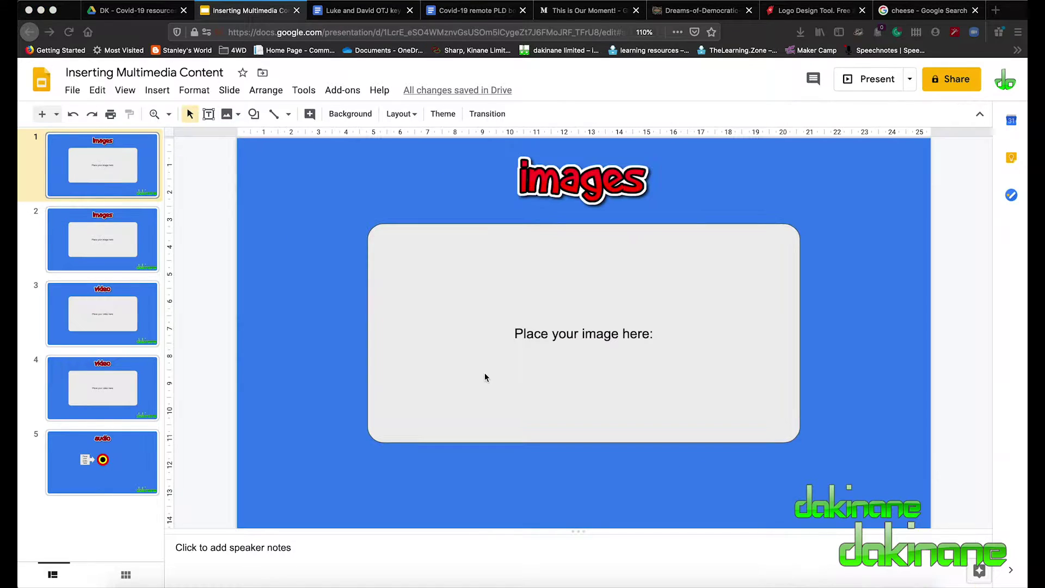
- Browse Google Drive's recent files and My Drive folders, and insert apple.png from the recent files onto slide 1
{"action": "left_click", "coordinate": [158, 90]}
{"action": "mouse_move", "coordinate": [175, 116]}
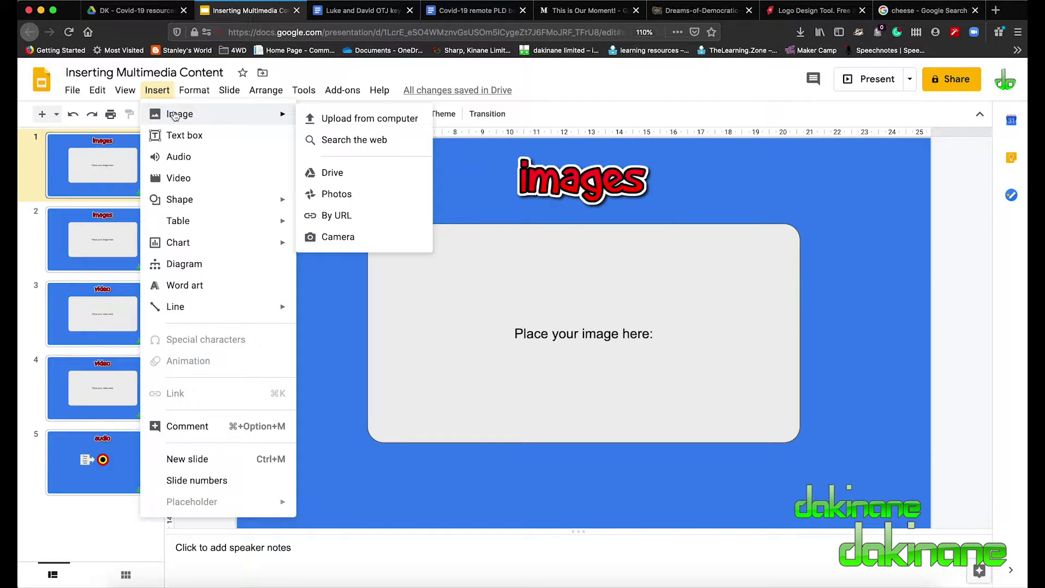
{"action": "left_click", "coordinate": [333, 172]}
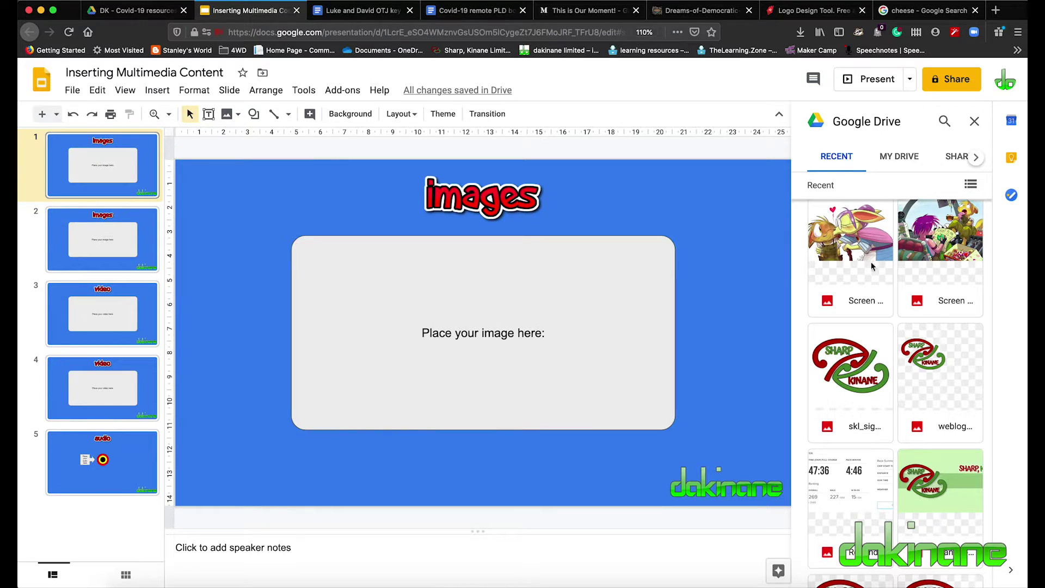
{"action": "left_click", "coordinate": [903, 158]}
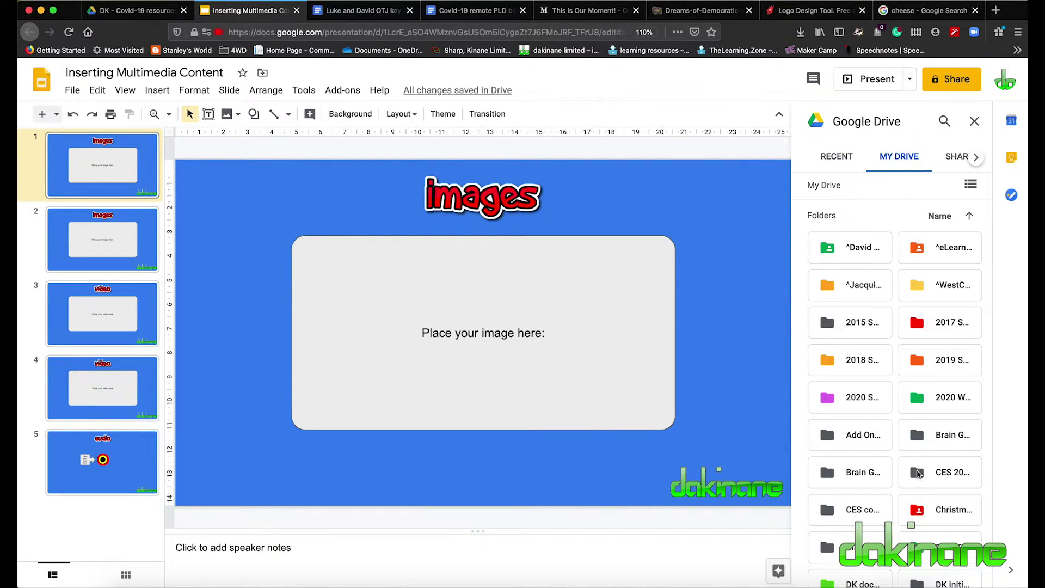
{"action": "left_click", "coordinate": [836, 157]}
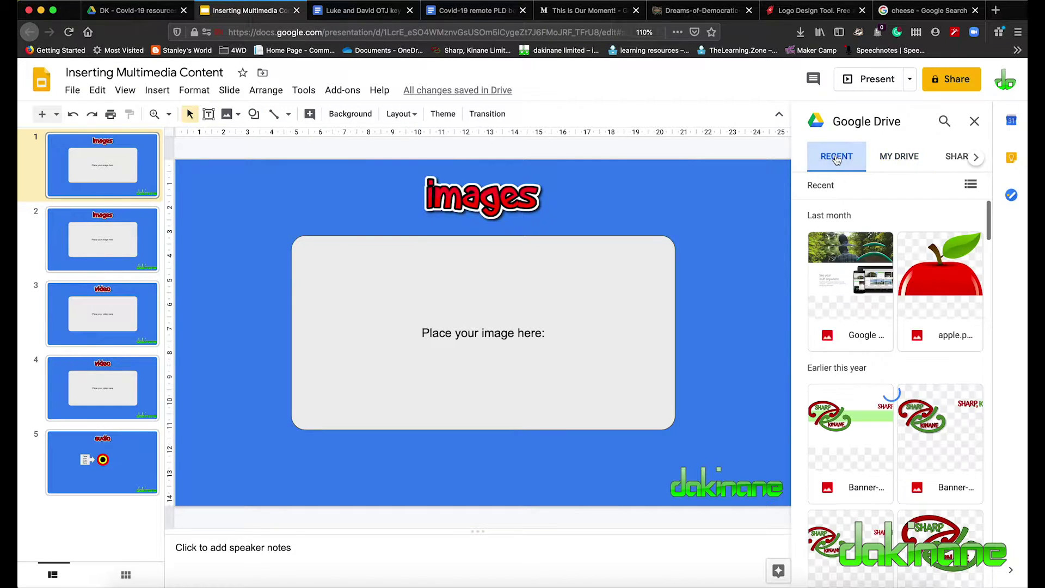
{"action": "left_click", "coordinate": [948, 277]}
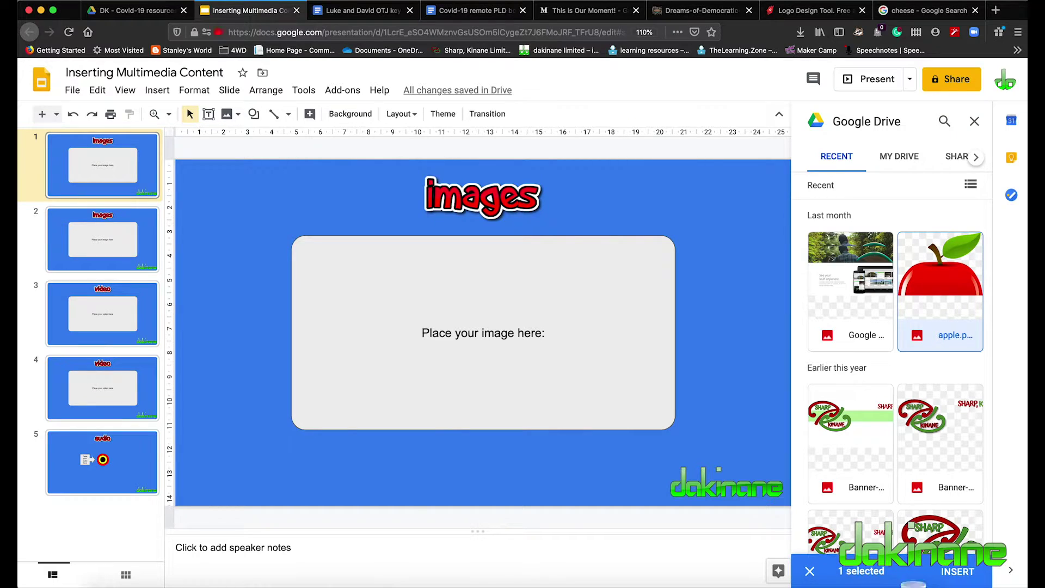
{"action": "left_click", "coordinate": [965, 580]}
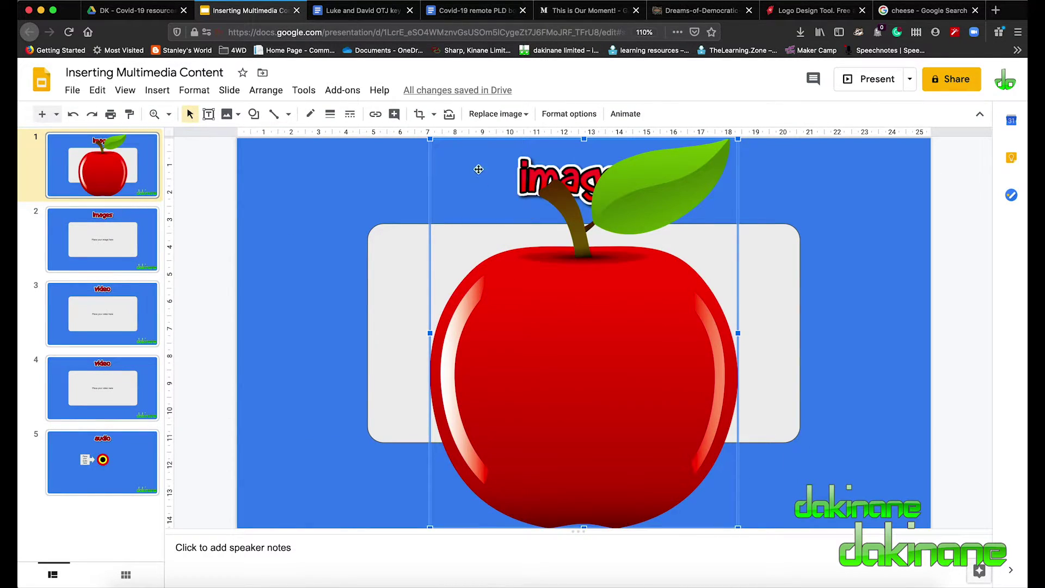
- Shrink the apple image to fit inside the grey placeholder and delete it from slide 1
{"action": "left_click_drag", "start_coordinate": [427, 138], "coordinate": [622, 338]}
{"action": "left_click_drag", "start_coordinate": [662, 394], "coordinate": [580, 289]}
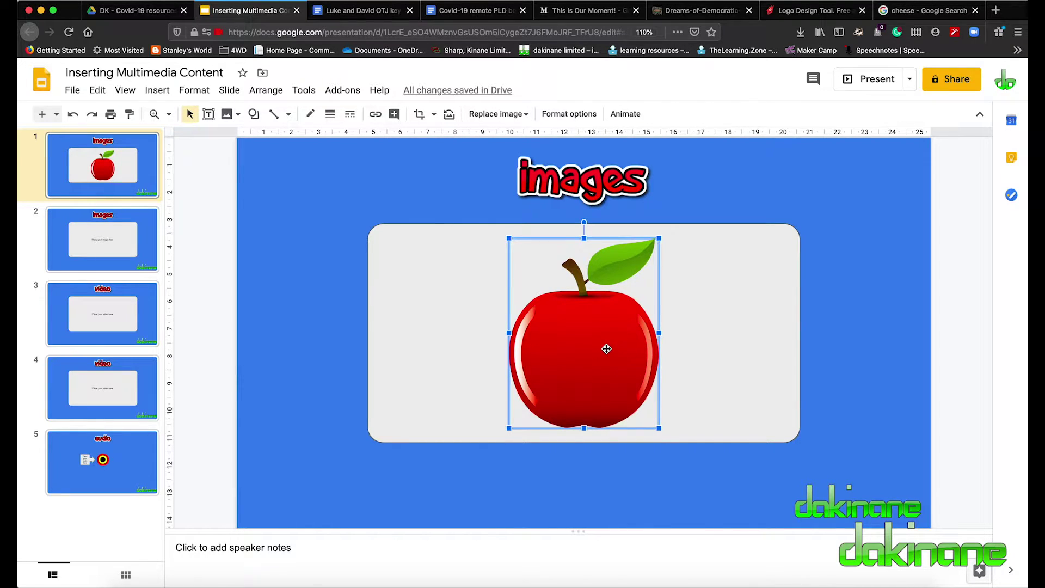
{"action": "key", "text": "Delete"}
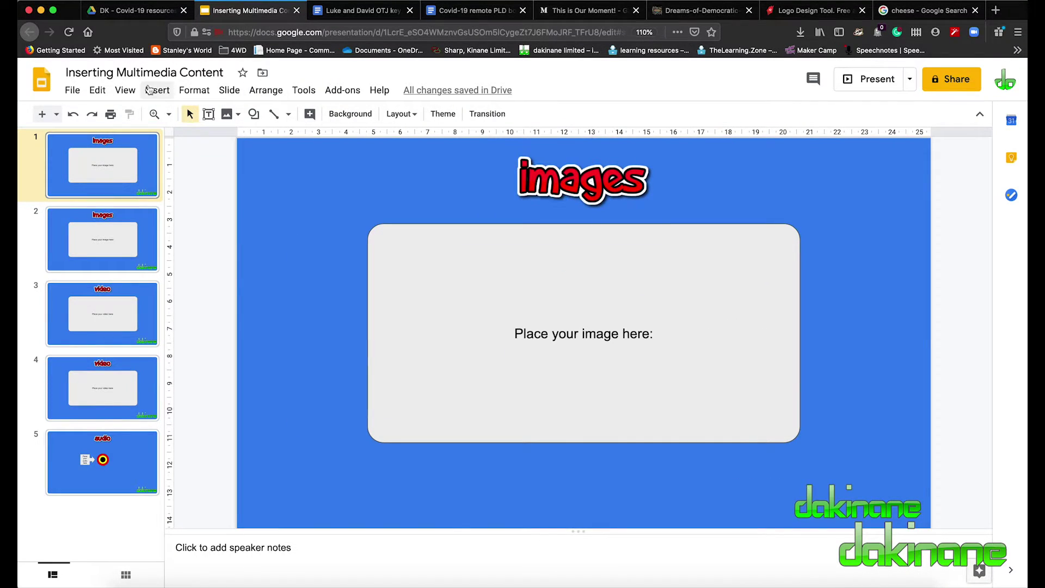
- Browse the Google Photos albums and photos, place the ACME Trading Company logo on slide 1, and remove it again
{"action": "left_click", "coordinate": [153, 93]}
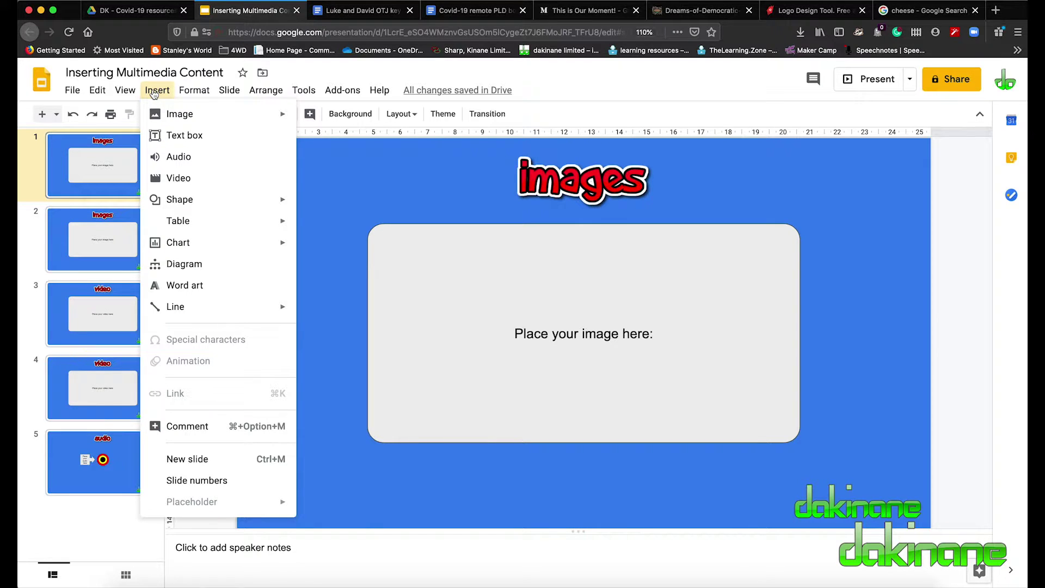
{"action": "mouse_move", "coordinate": [166, 116]}
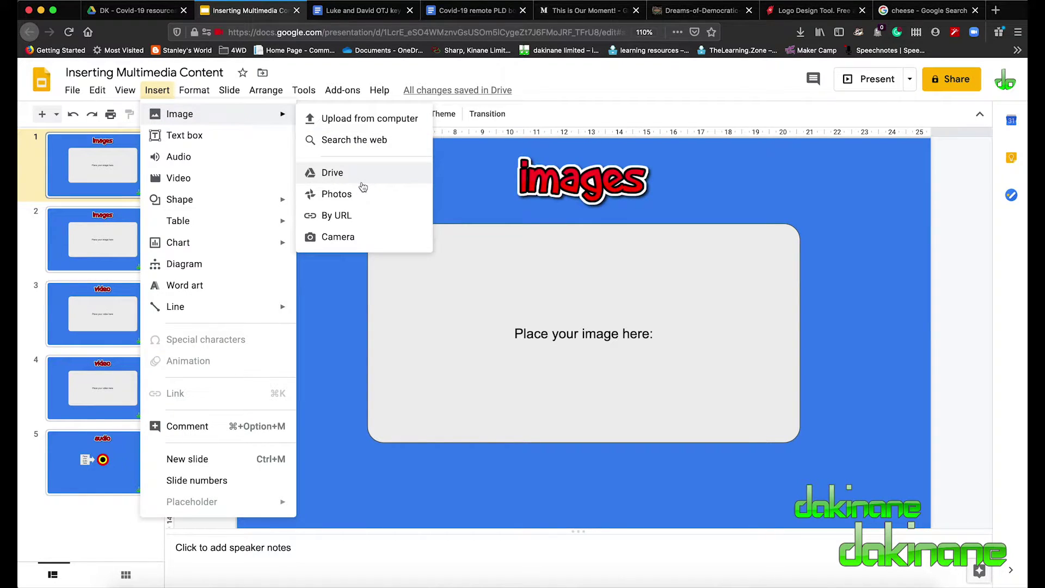
{"action": "left_click", "coordinate": [356, 202]}
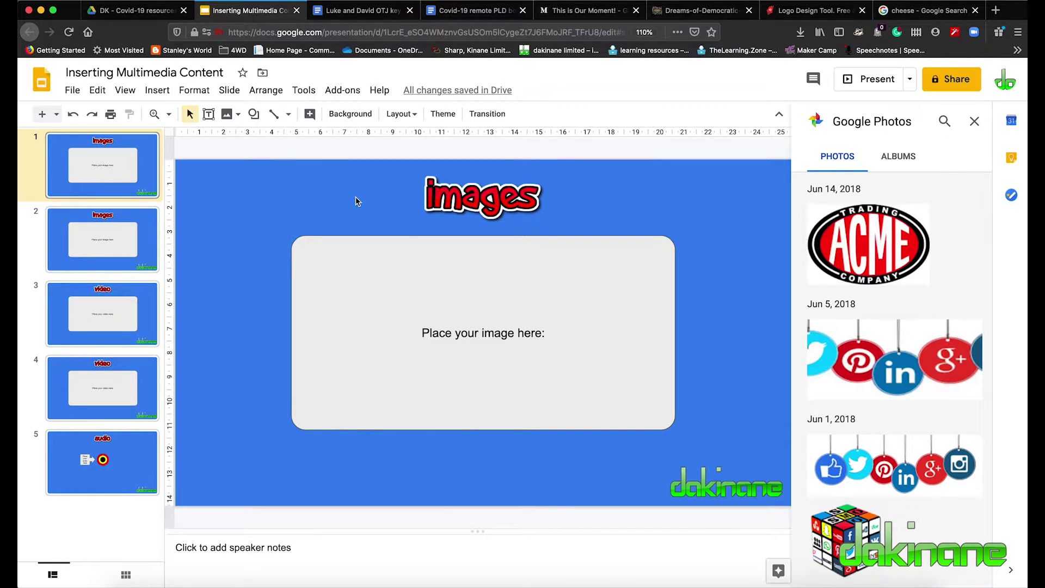
{"action": "left_click", "coordinate": [898, 158]}
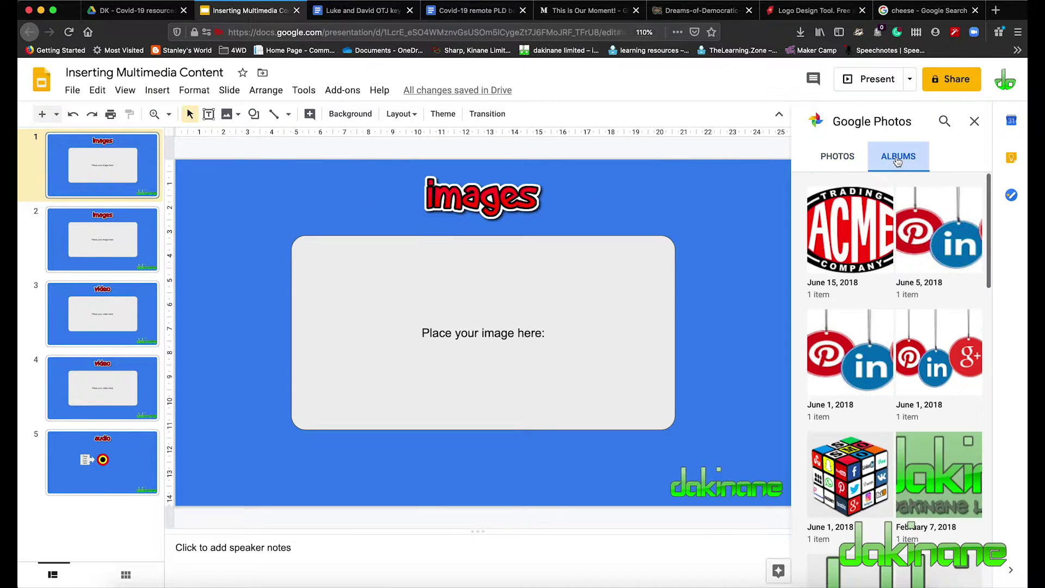
{"action": "left_click", "coordinate": [838, 157]}
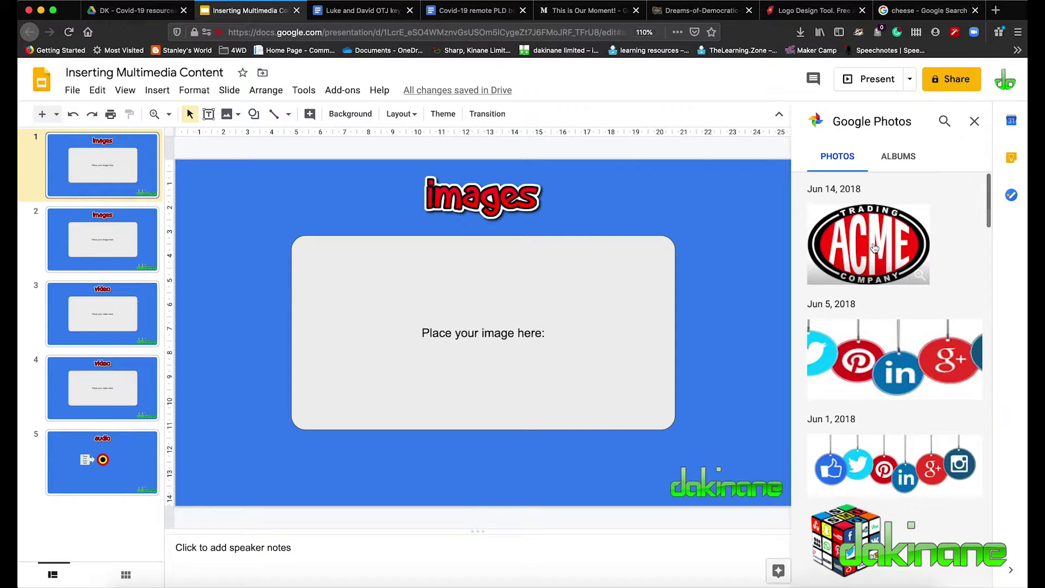
{"action": "left_click_drag", "start_coordinate": [874, 248], "coordinate": [408, 288]}
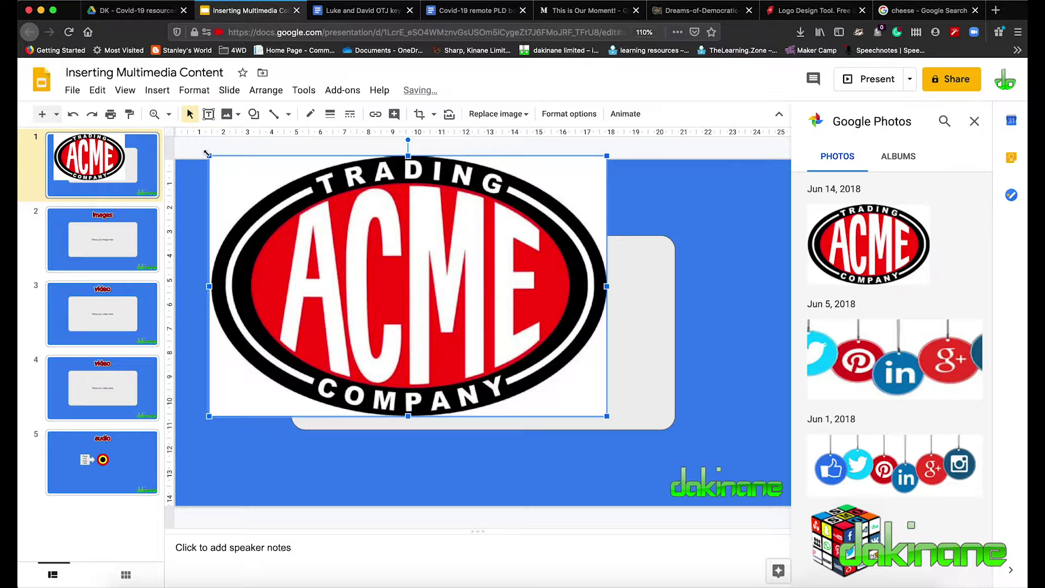
{"action": "left_click_drag", "start_coordinate": [445, 303], "coordinate": [450, 303]}
{"action": "left_click", "coordinate": [646, 325]}
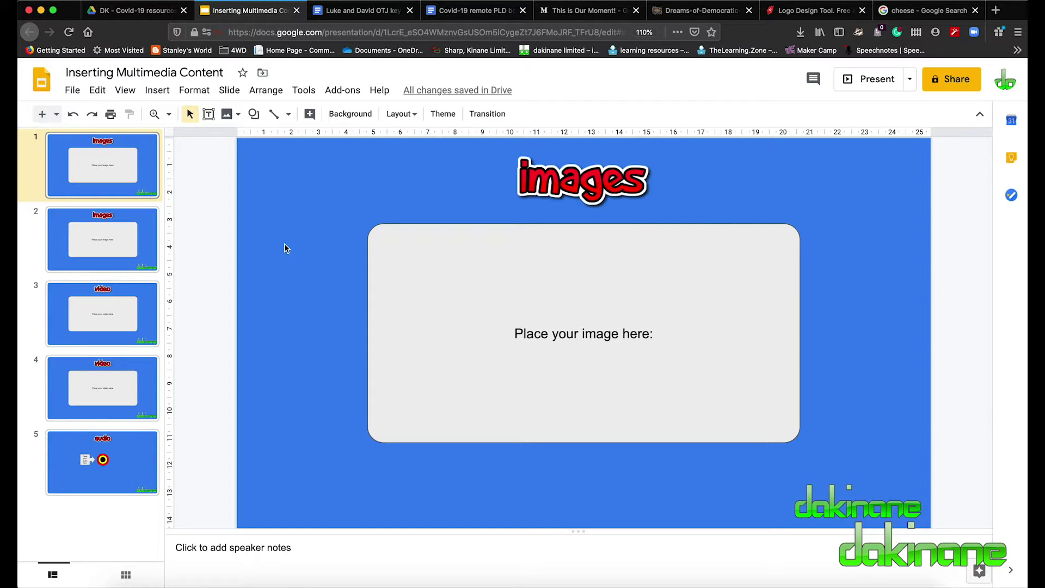
- Start inserting an image by URL on slide 1 and copy the image location of the Interfood cheese picture from Google Images
{"action": "left_click", "coordinate": [157, 92]}
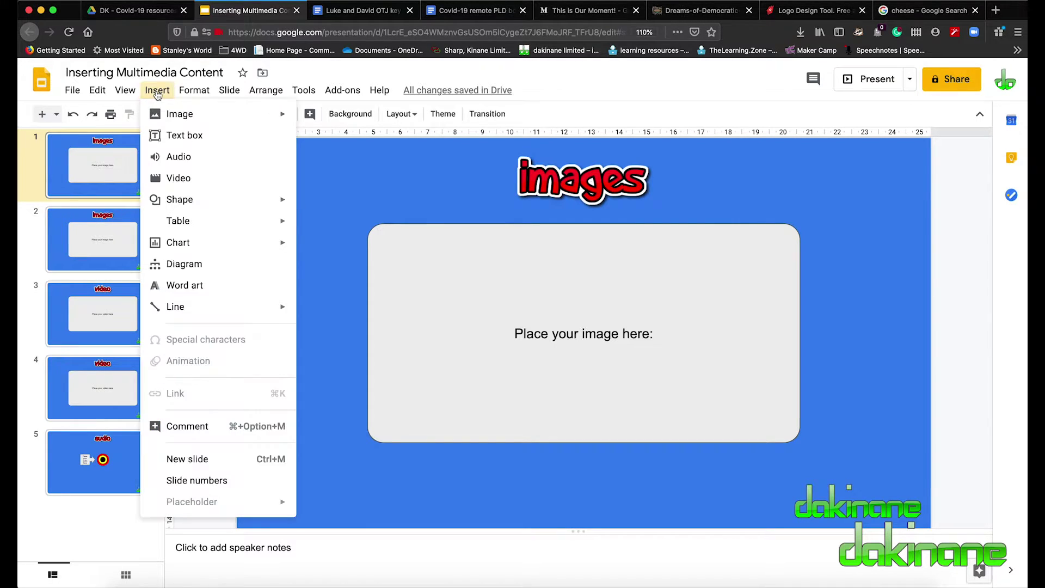
{"action": "mouse_move", "coordinate": [180, 113]}
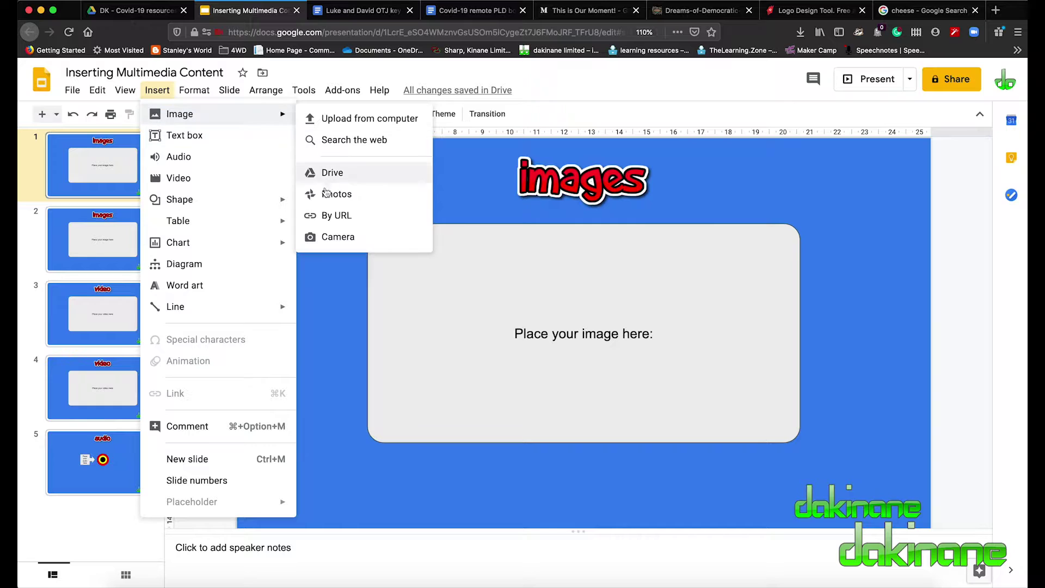
{"action": "left_click", "coordinate": [326, 218]}
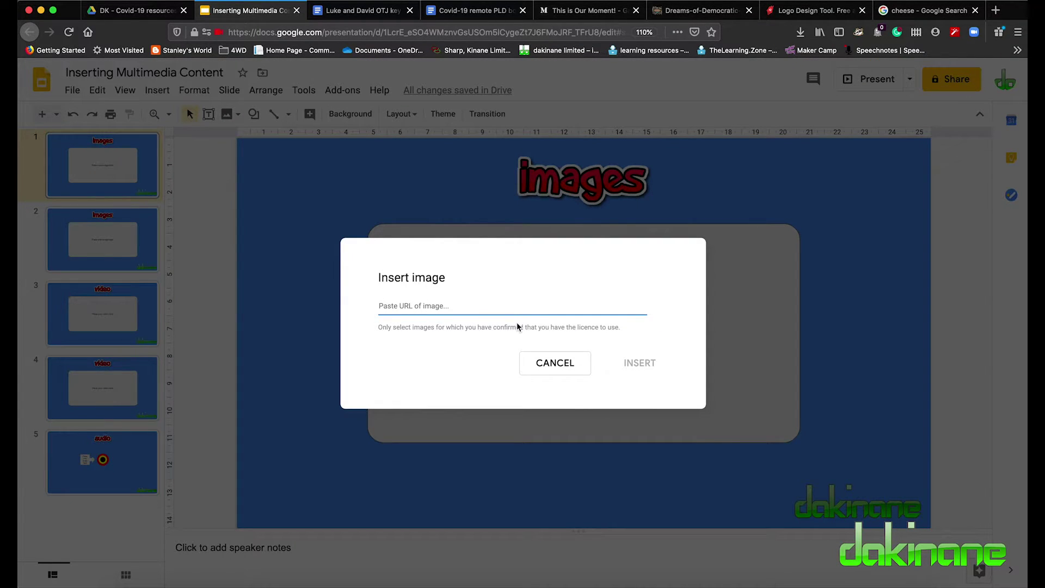
{"action": "left_click", "coordinate": [933, 15]}
{"action": "scroll", "coordinate": [670, 250], "scroll_direction": "up", "scroll_amount": 3}
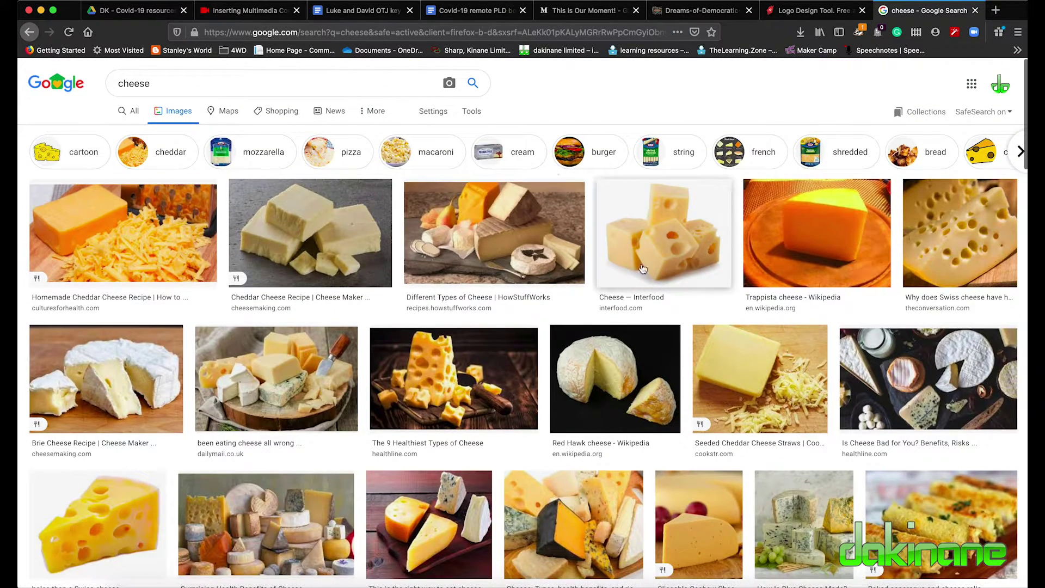
{"action": "left_click", "coordinate": [657, 232]}
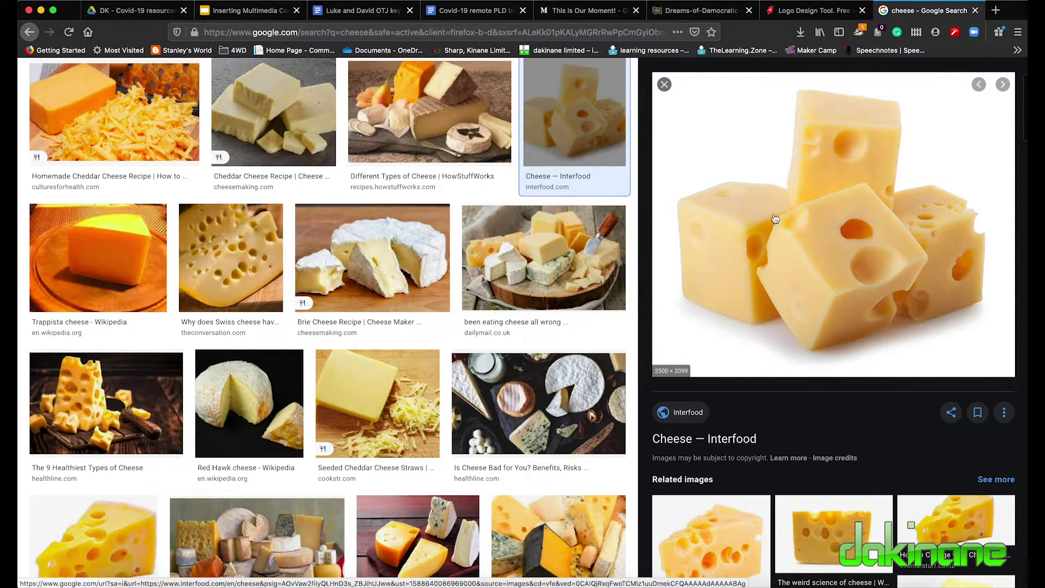
{"action": "right_click", "coordinate": [813, 192]}
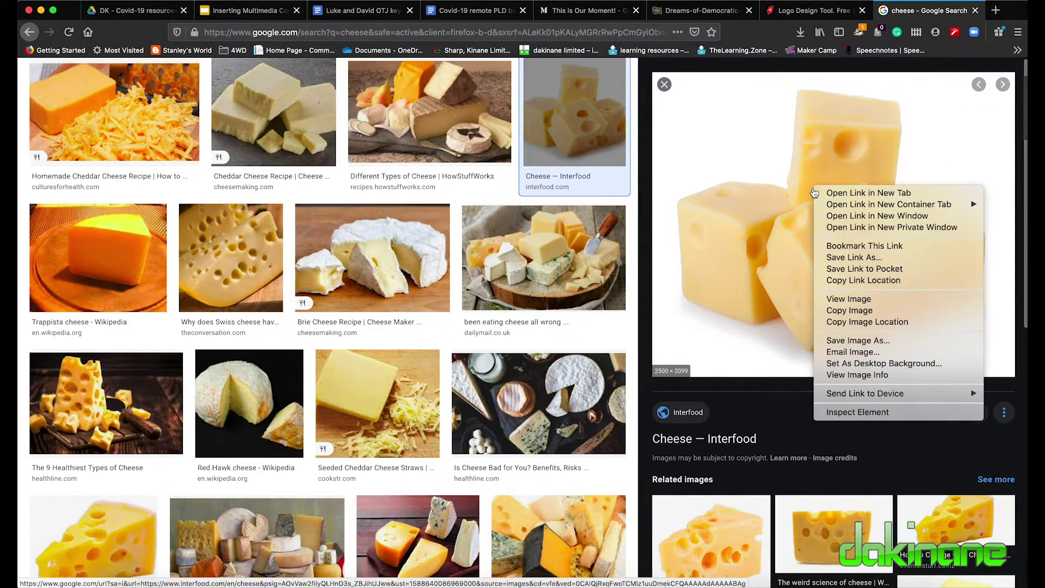
{"action": "left_click", "coordinate": [829, 322]}
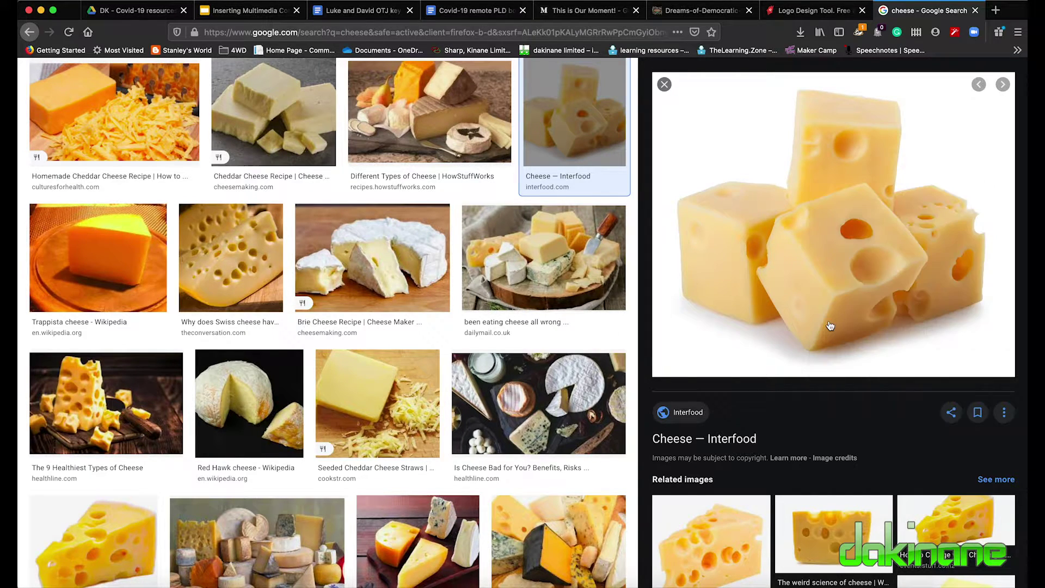
- Return to the presentation and insert the cheese picture on slide 1 from the copied image URL
{"action": "left_click", "coordinate": [239, 10]}
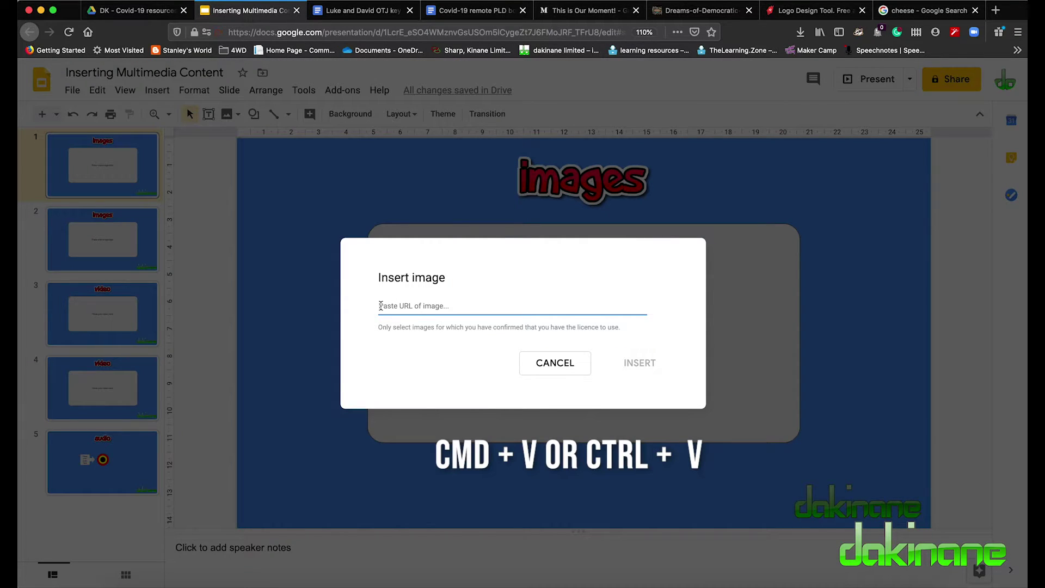
{"action": "key", "text": "super+v"}
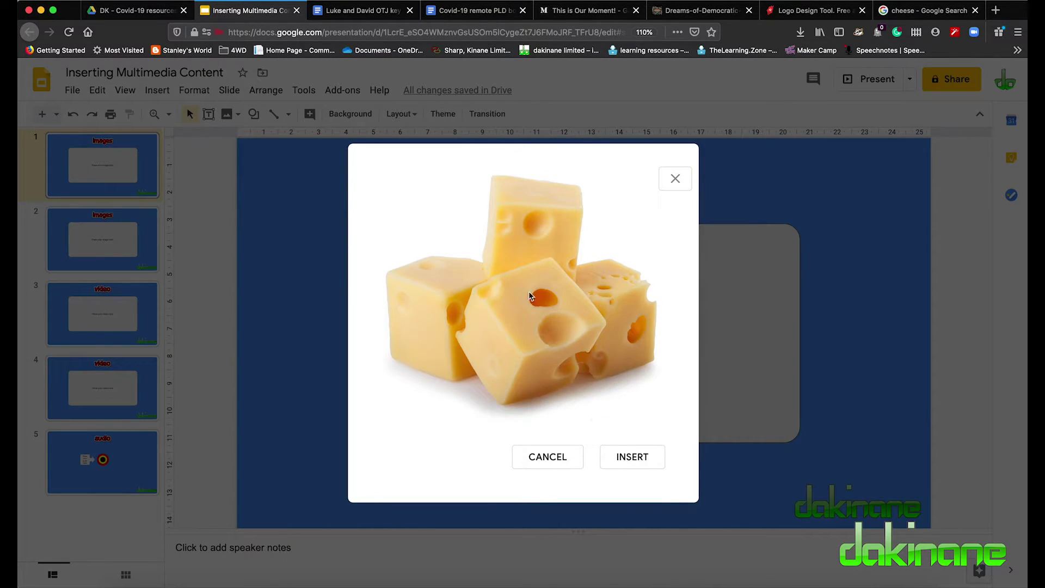
{"action": "left_click", "coordinate": [638, 469]}
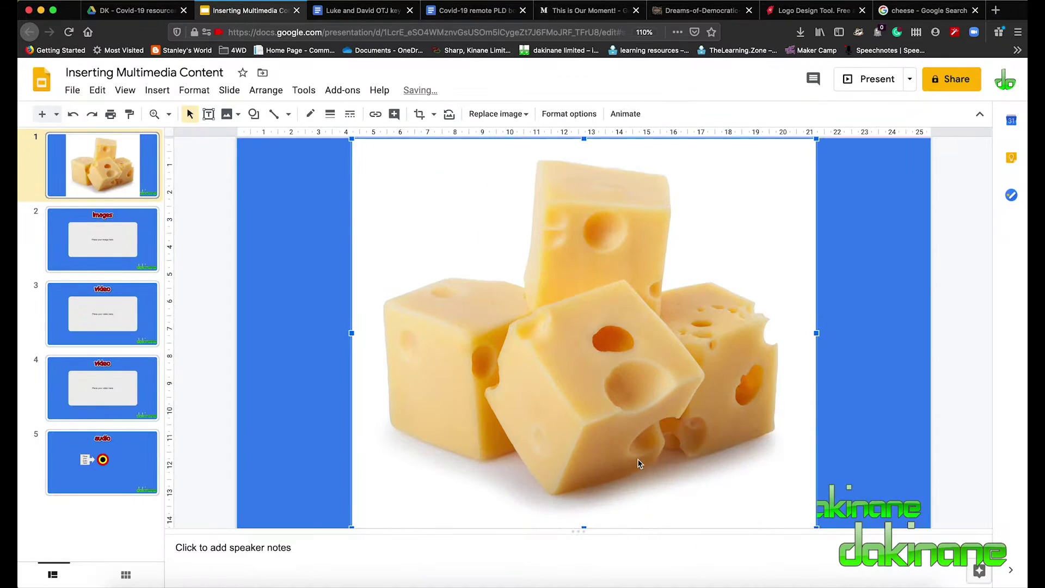
- Shrink the cheese picture onto the grey placeholder and delete it from slide 1
{"action": "left_click_drag", "start_coordinate": [355, 145], "coordinate": [562, 310]}
{"action": "left_click_drag", "start_coordinate": [646, 379], "coordinate": [549, 300]}
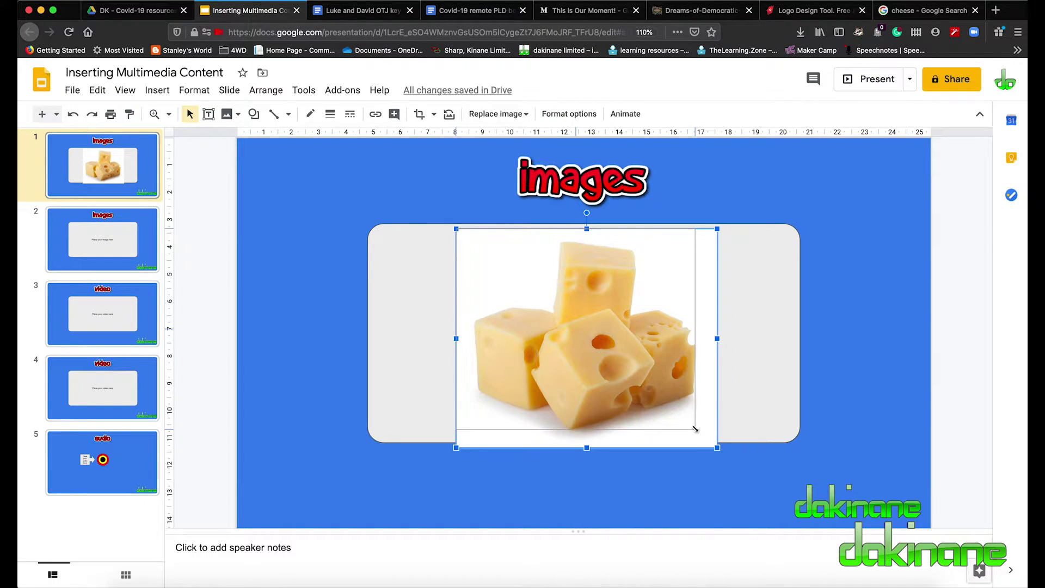
{"action": "key", "text": "Delete"}
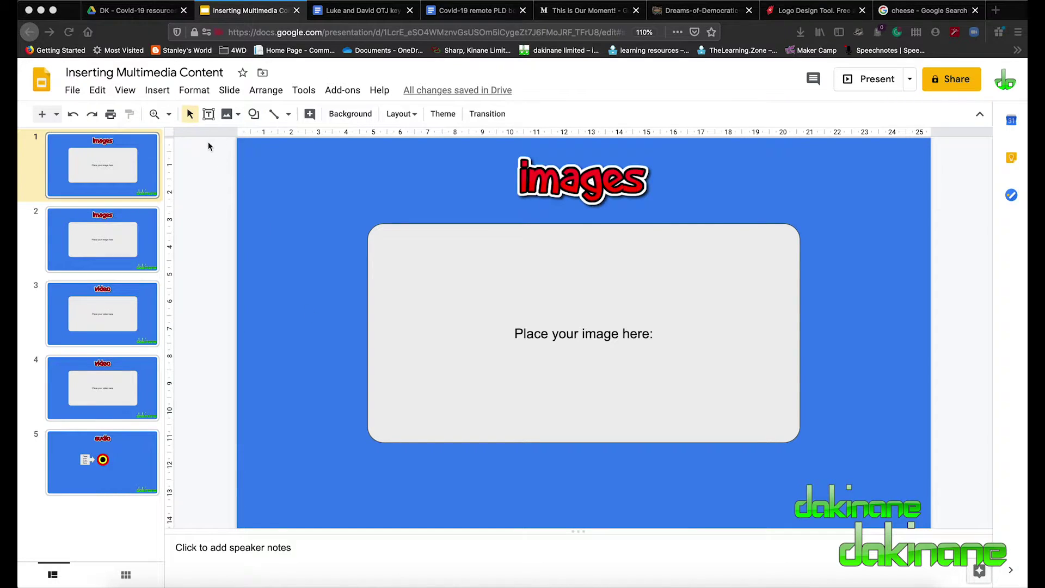
- Take a snapshot with the computer's camera, select the new photo, and insert it on slide 1
{"action": "left_click", "coordinate": [157, 92]}
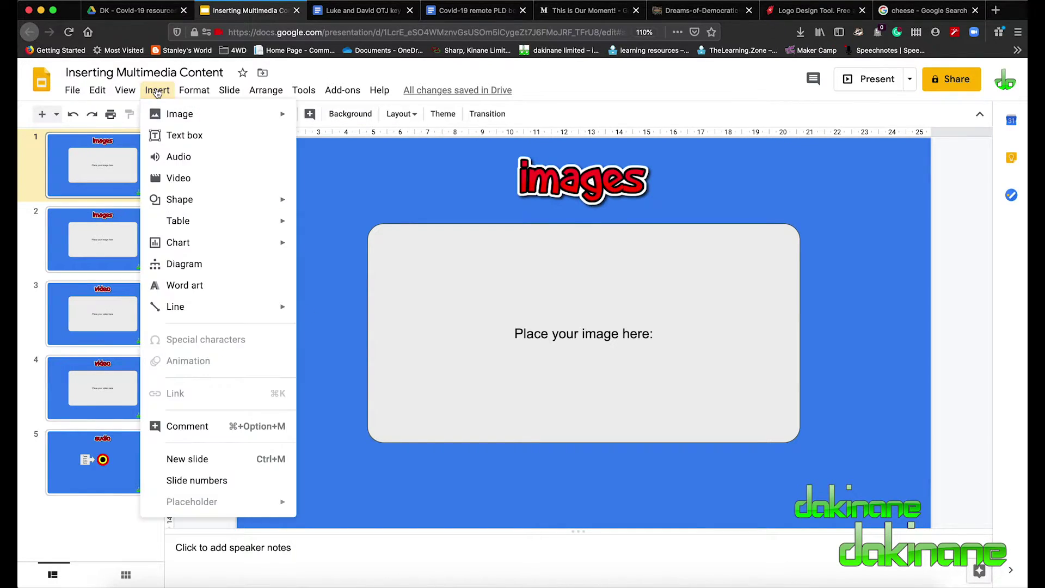
{"action": "left_click", "coordinate": [162, 95]}
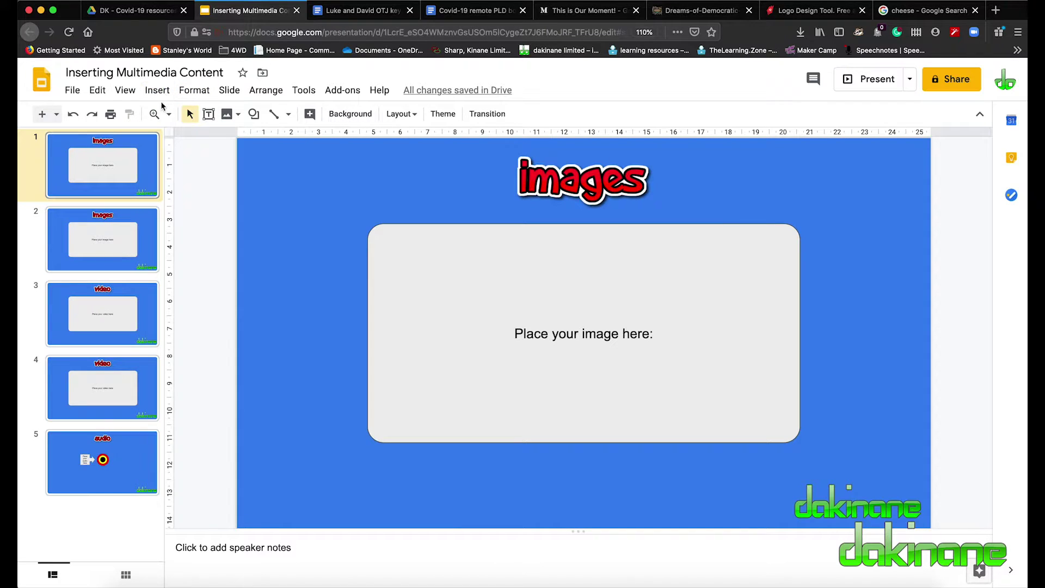
{"action": "left_click", "coordinate": [160, 93]}
{"action": "mouse_move", "coordinate": [167, 115]}
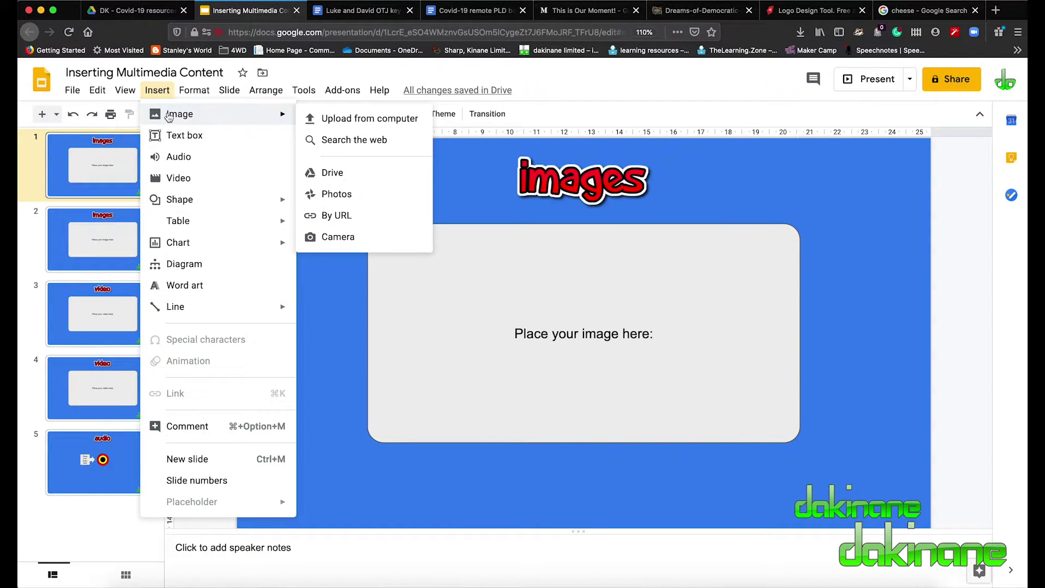
{"action": "left_click", "coordinate": [337, 236]}
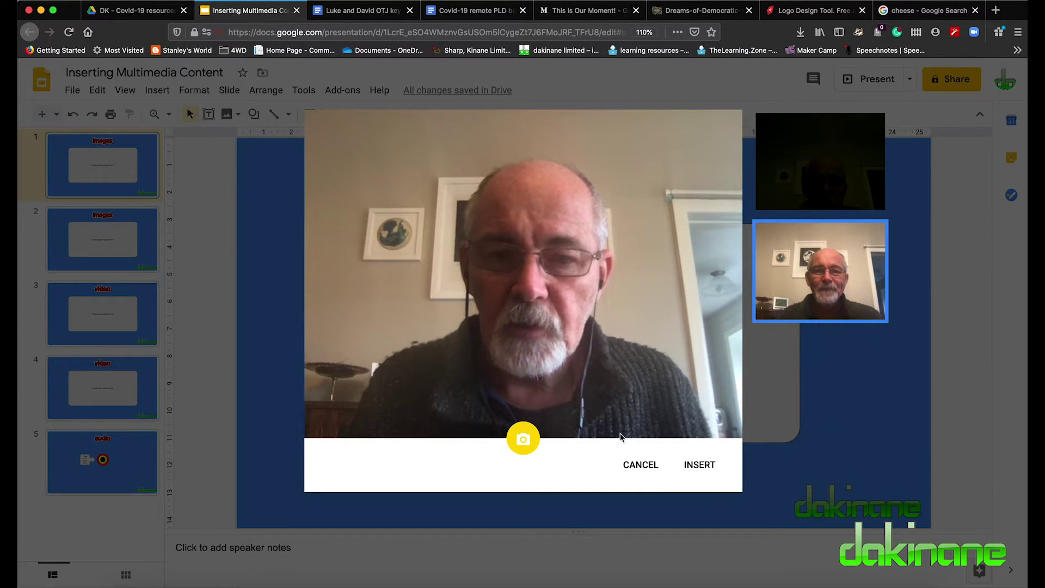
{"action": "left_click", "coordinate": [523, 440]}
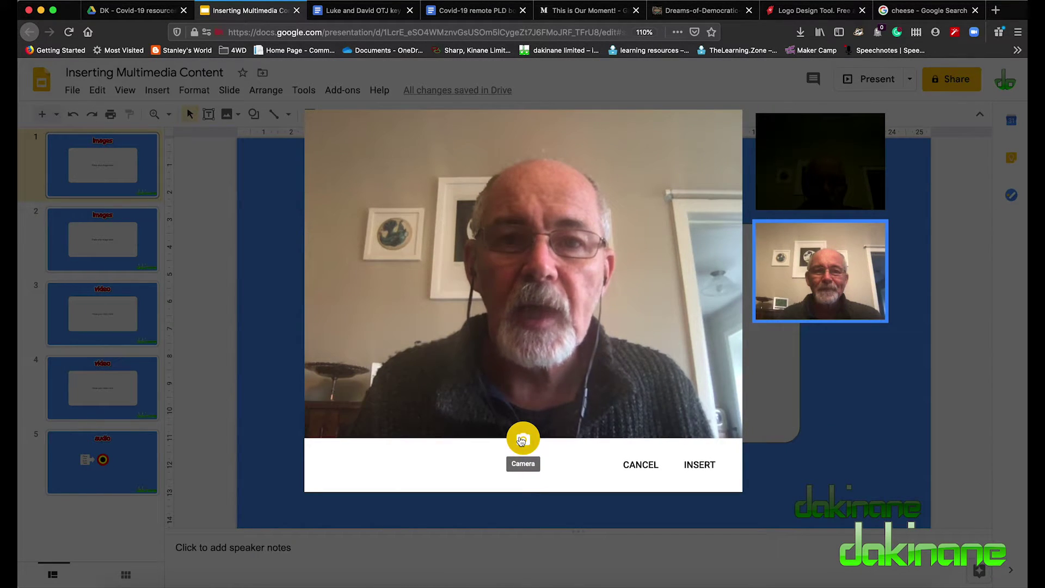
{"action": "left_click", "coordinate": [815, 396]}
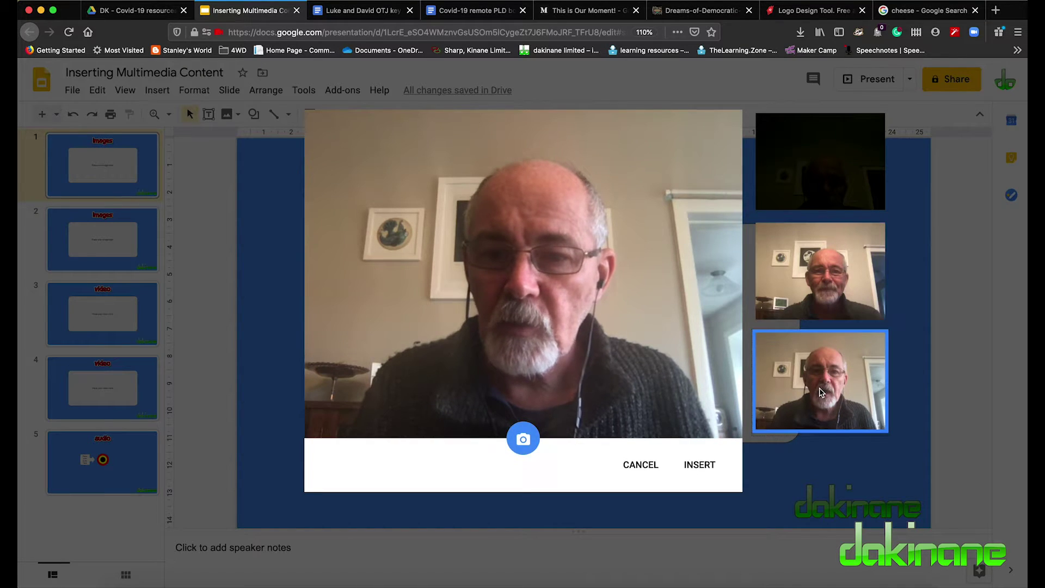
{"action": "left_click", "coordinate": [699, 464]}
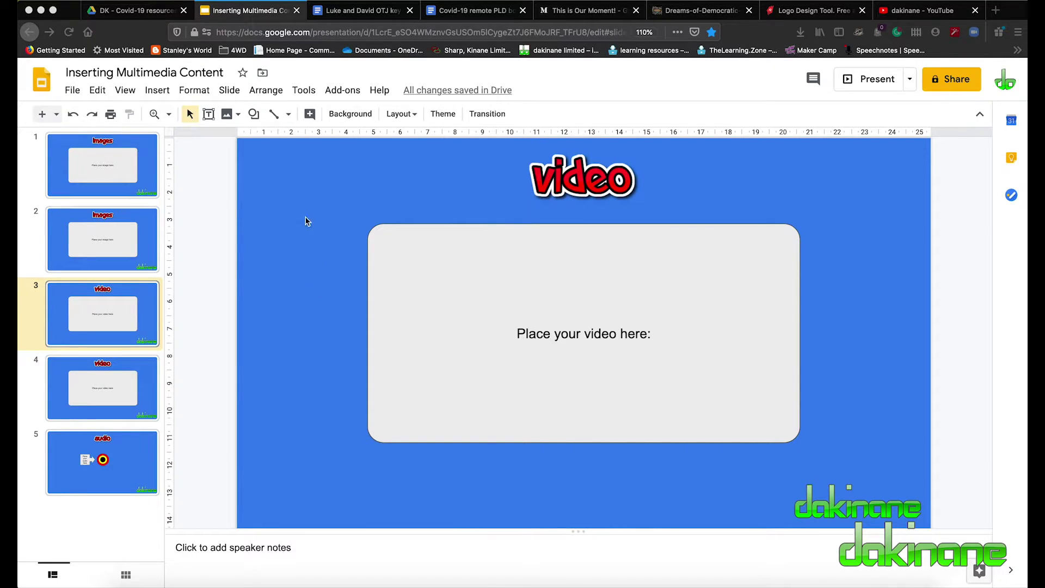
- Start inserting a video on slide 3 and search YouTube for "dakinane google slides"
{"action": "left_click", "coordinate": [157, 93]}
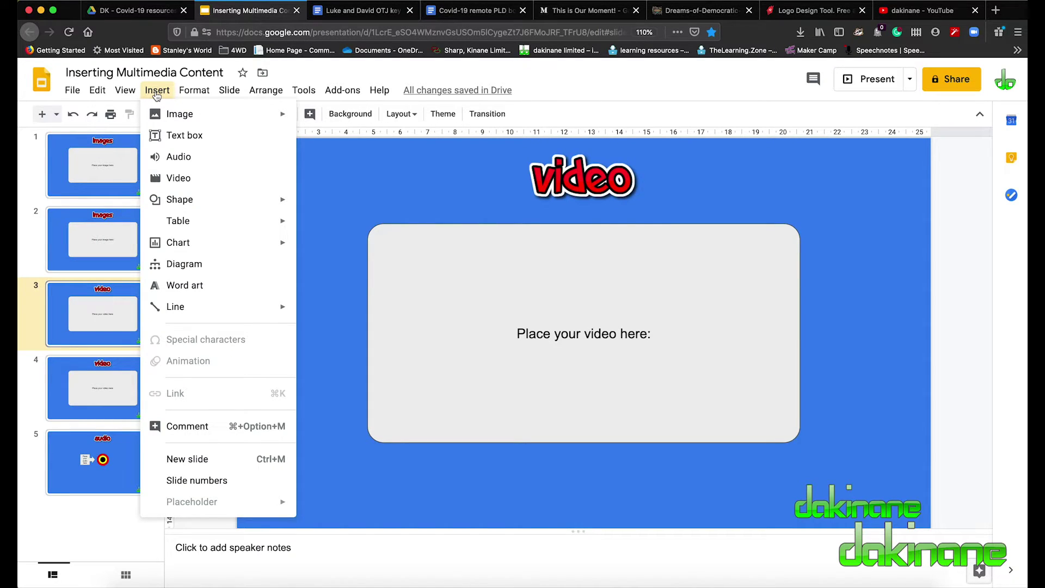
{"action": "left_click", "coordinate": [179, 180]}
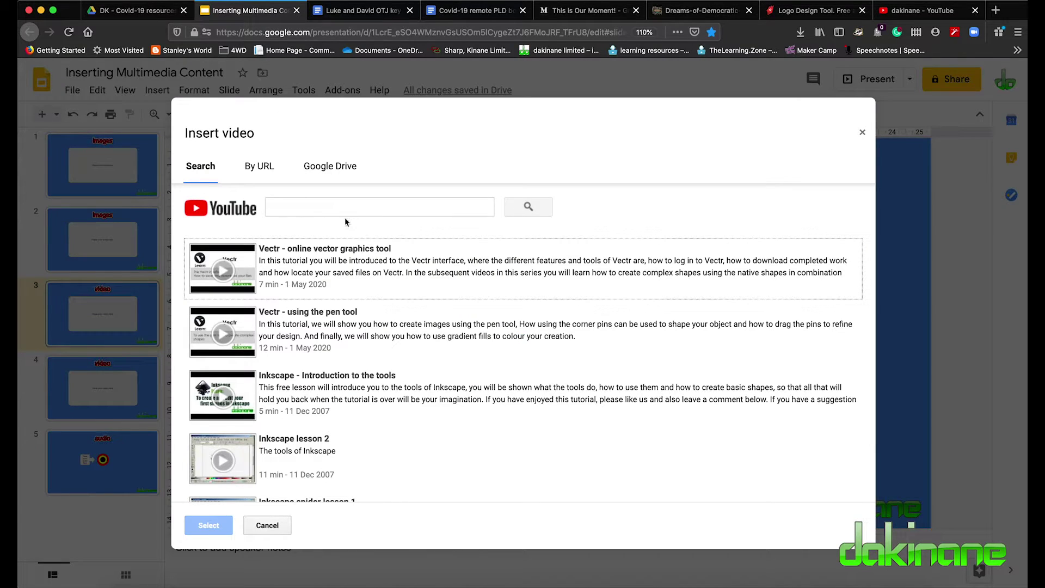
{"action": "left_click", "coordinate": [286, 208]}
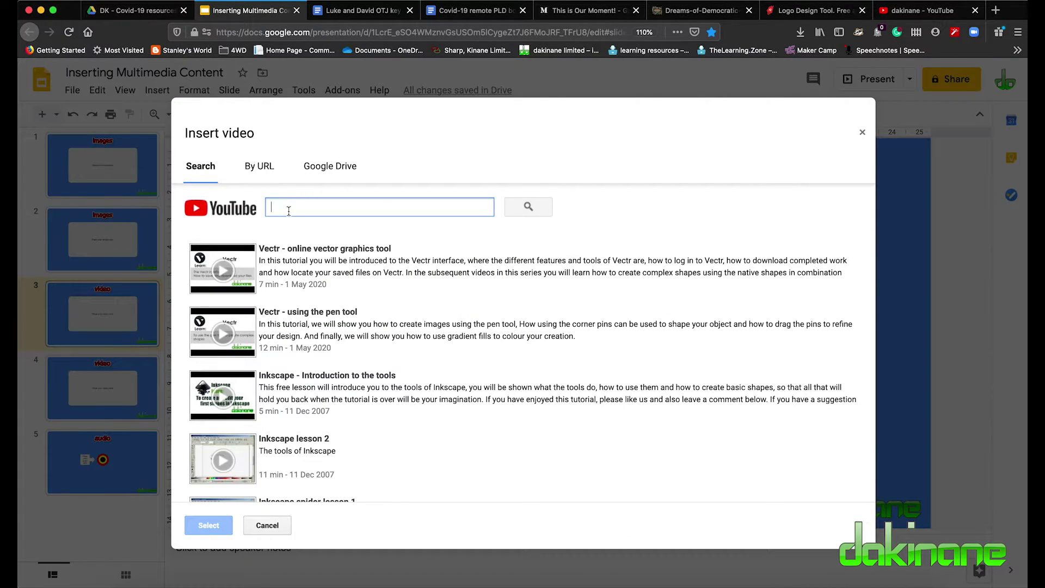
{"action": "type", "text": "dakinane google"}
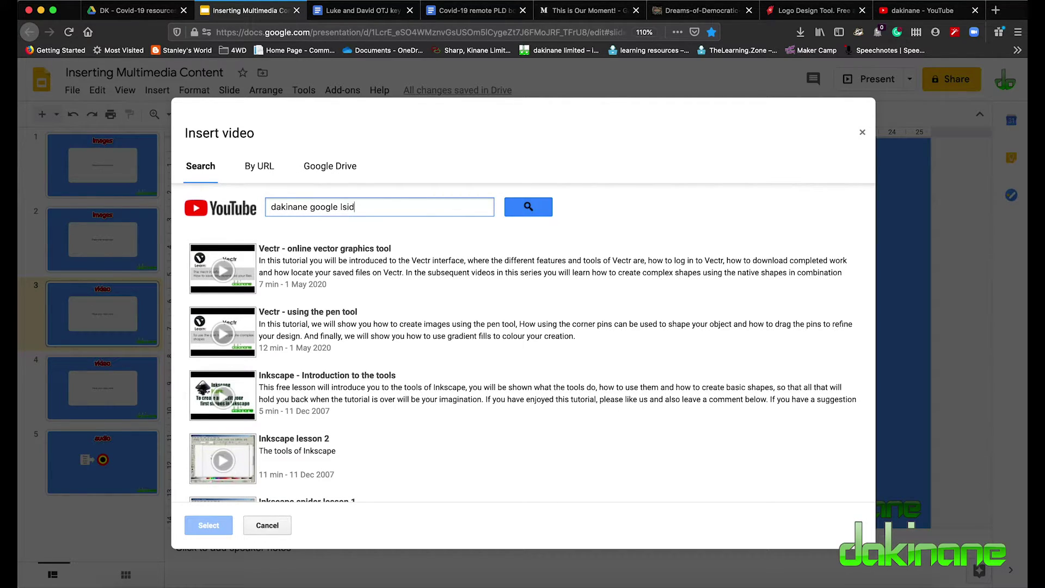
{"action": "type", "text": " slides"}
{"action": "key", "text": "Return"}
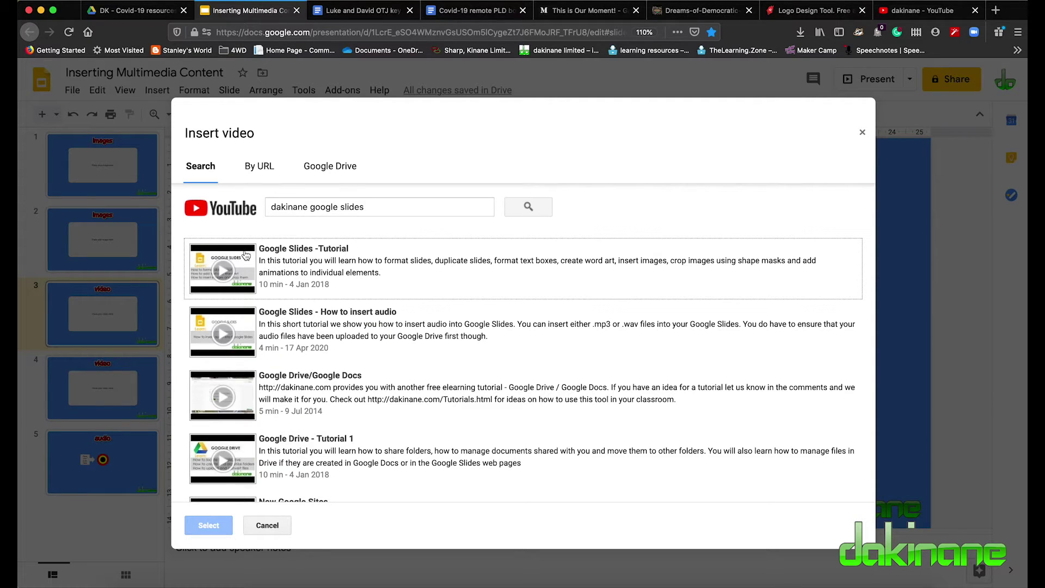
- Insert the "Google Slides -Tutorial" video from the YouTube results on slide 3 and delete it from the slide
{"action": "left_click", "coordinate": [246, 255]}
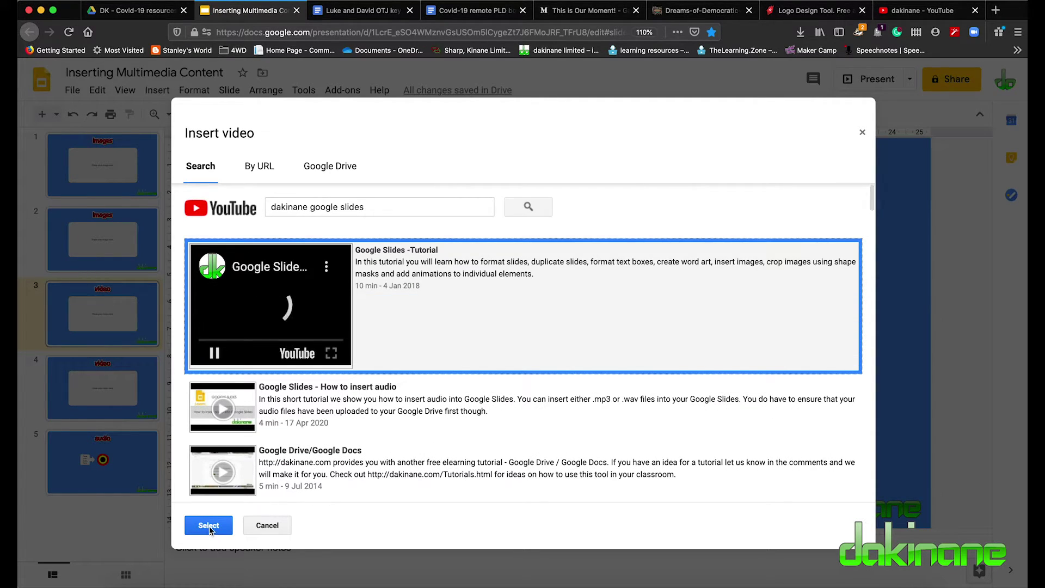
{"action": "left_click", "coordinate": [210, 527]}
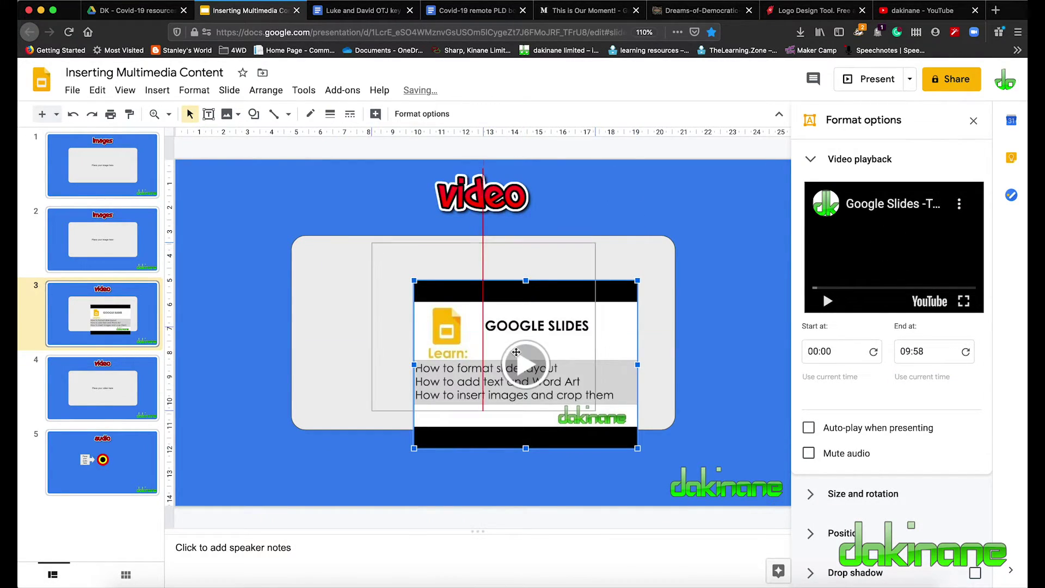
{"action": "key", "text": "Delete"}
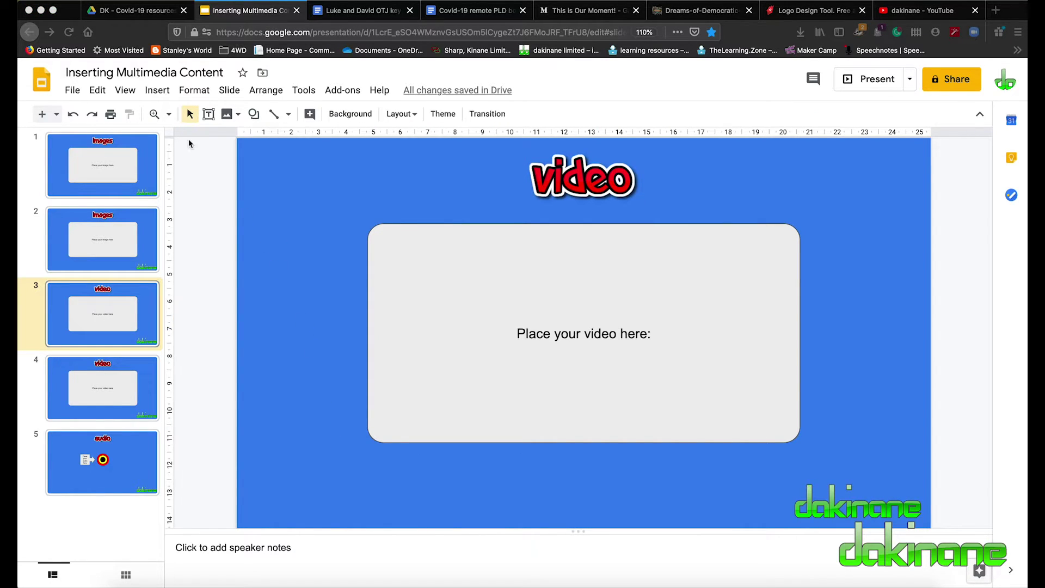
- Start inserting a video by URL on slide 3 and copy the share link of "Vectr - using the pen tool" from the dakinane YouTube channel
{"action": "left_click", "coordinate": [158, 90]}
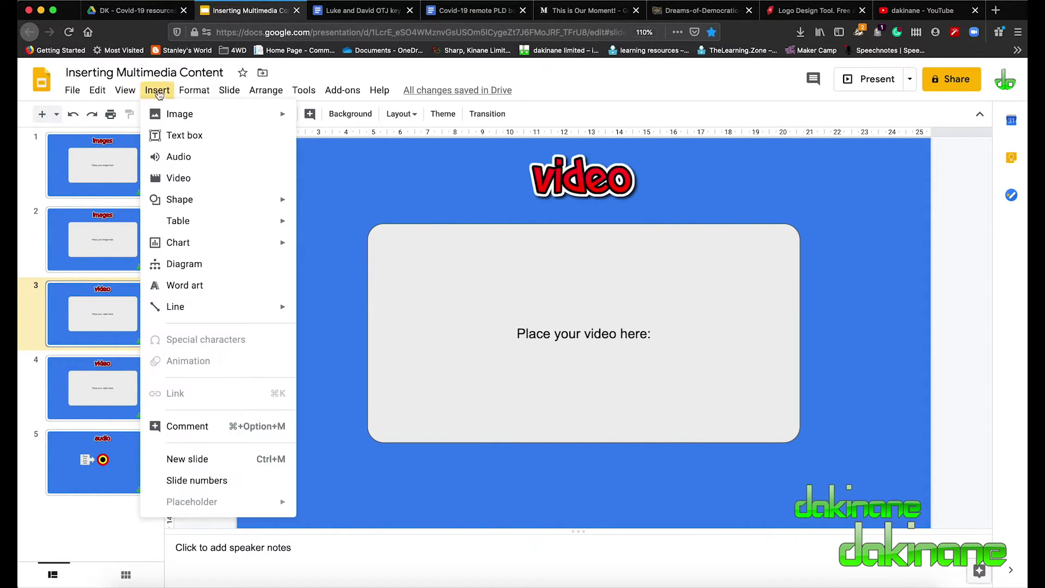
{"action": "left_click", "coordinate": [178, 178]}
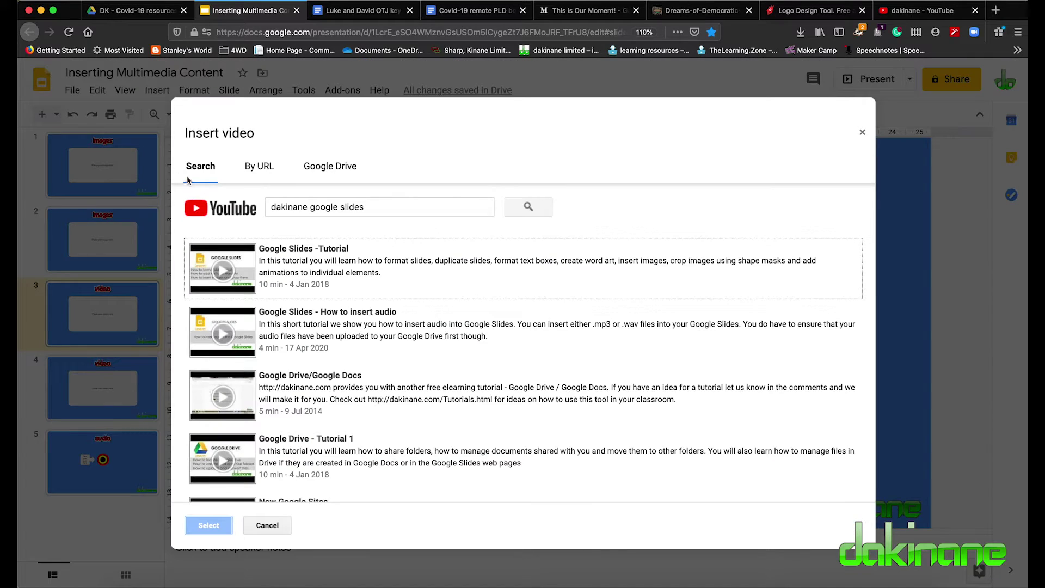
{"action": "left_click", "coordinate": [260, 167]}
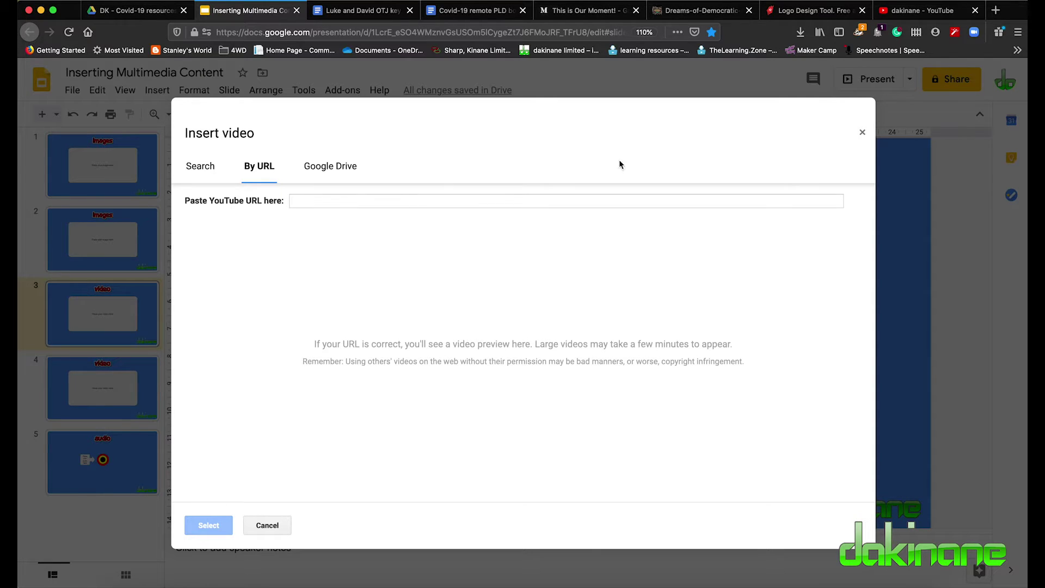
{"action": "left_click", "coordinate": [929, 16]}
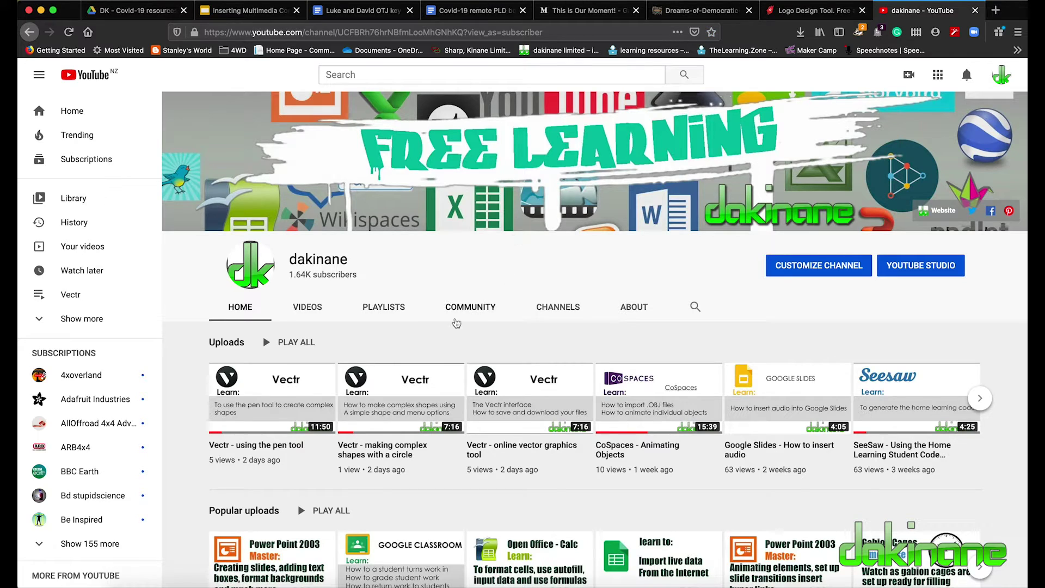
{"action": "scroll", "coordinate": [541, 315], "scroll_direction": "down", "scroll_amount": 1}
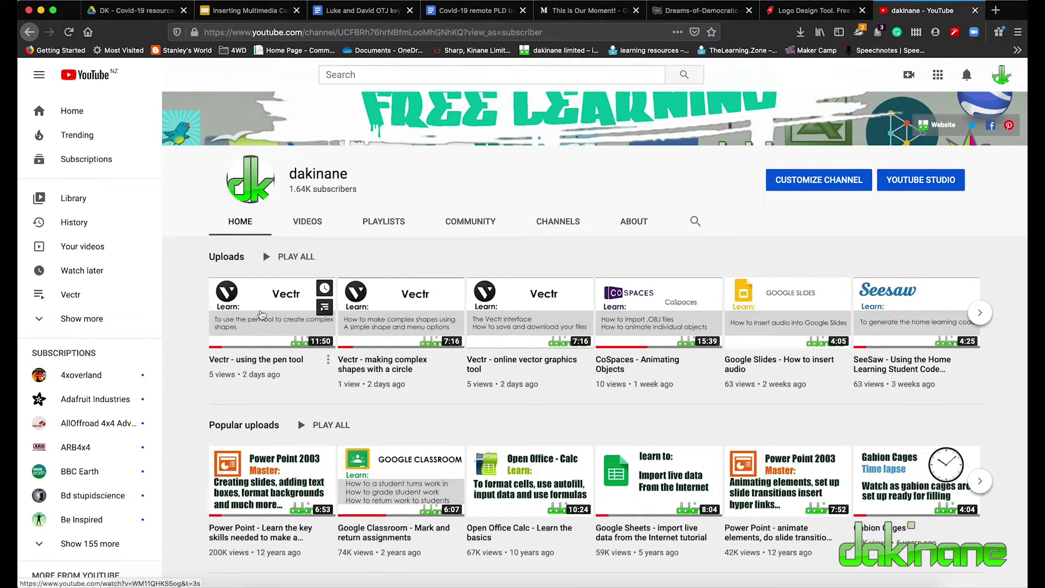
{"action": "left_click", "coordinate": [261, 314]}
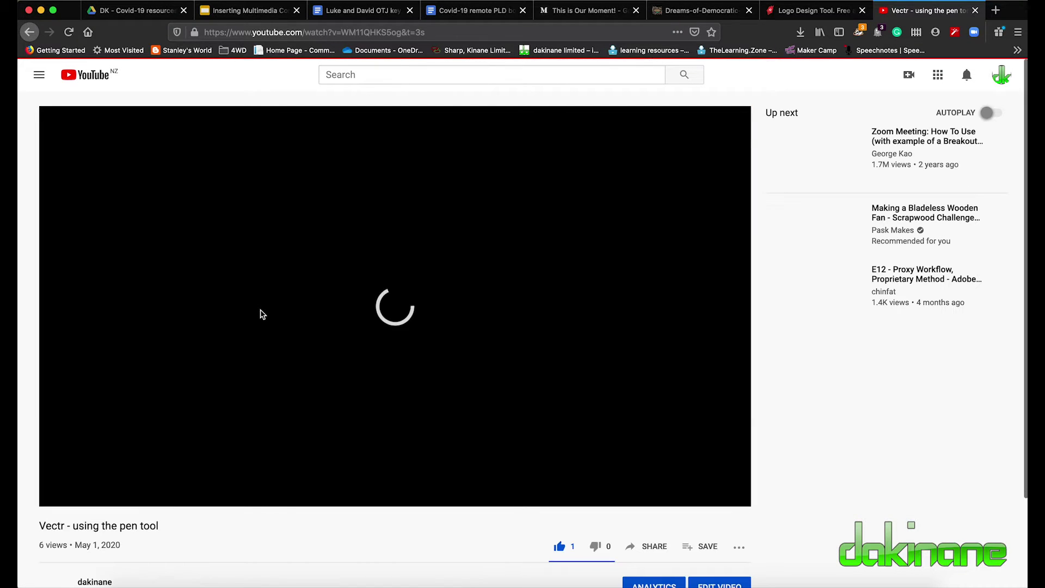
{"action": "scroll", "coordinate": [280, 389], "scroll_direction": "down", "scroll_amount": 5}
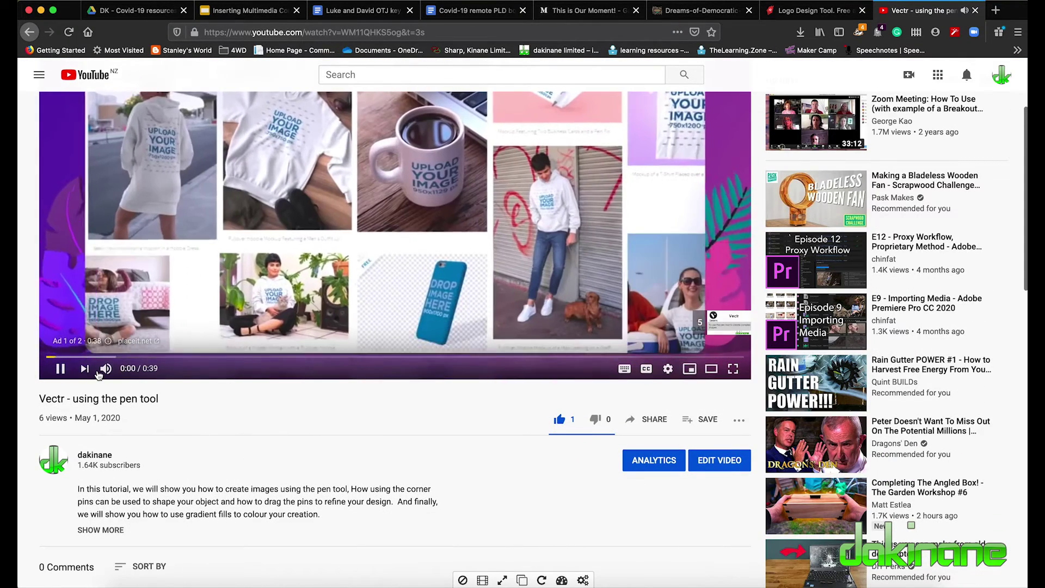
{"action": "left_click", "coordinate": [57, 370]}
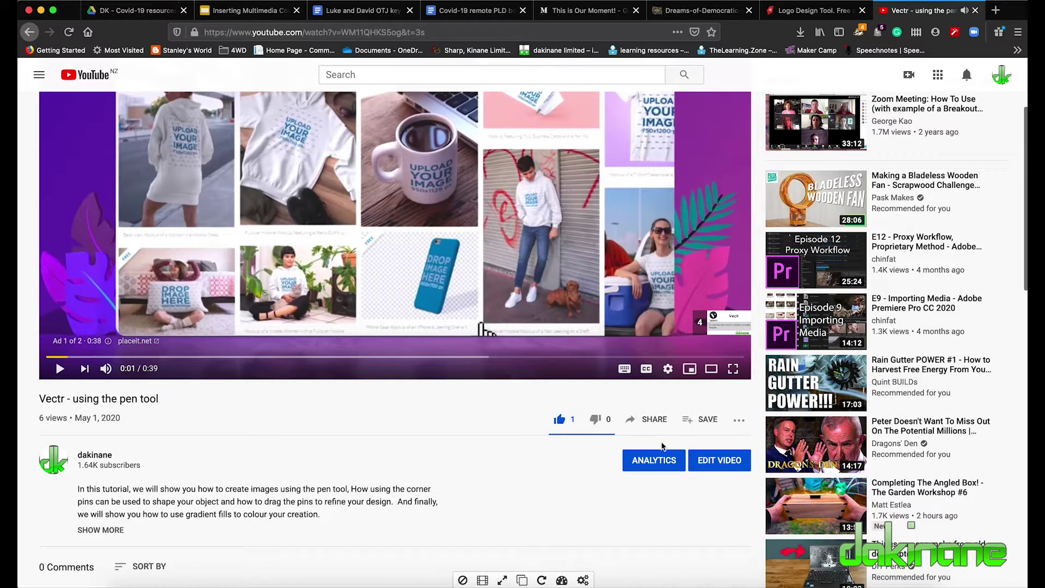
{"action": "left_click", "coordinate": [655, 420]}
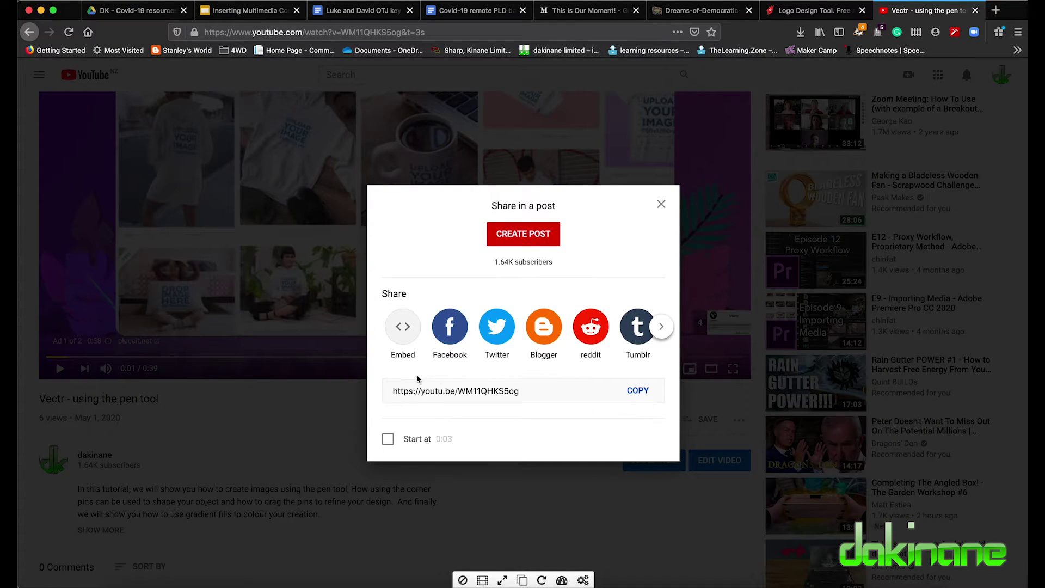
{"action": "left_click", "coordinate": [637, 390]}
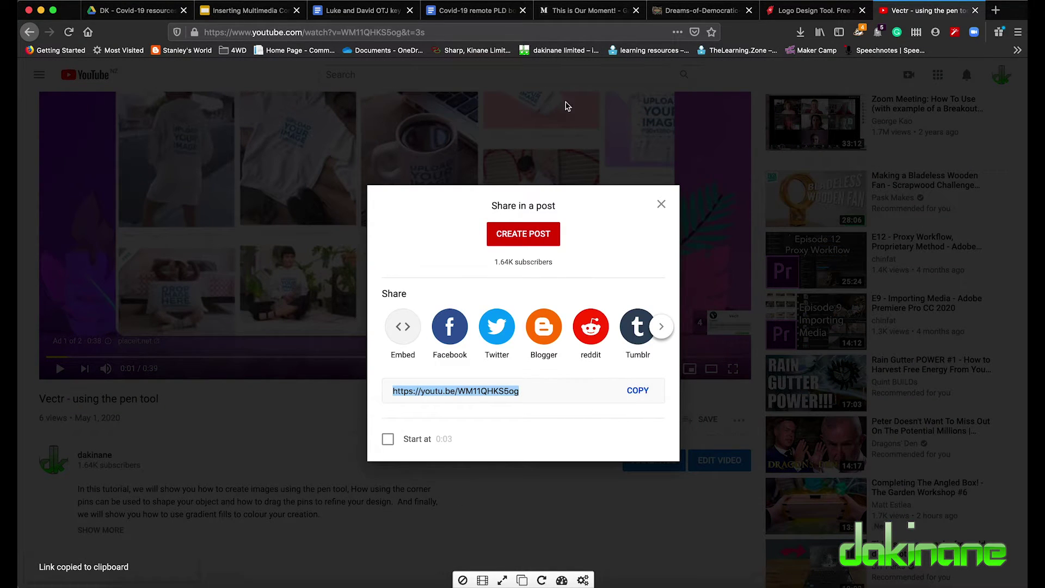
- Return to the presentation and insert the Vectr pen tool video on slide 3 from the copied YouTube URL
{"action": "left_click", "coordinate": [254, 10]}
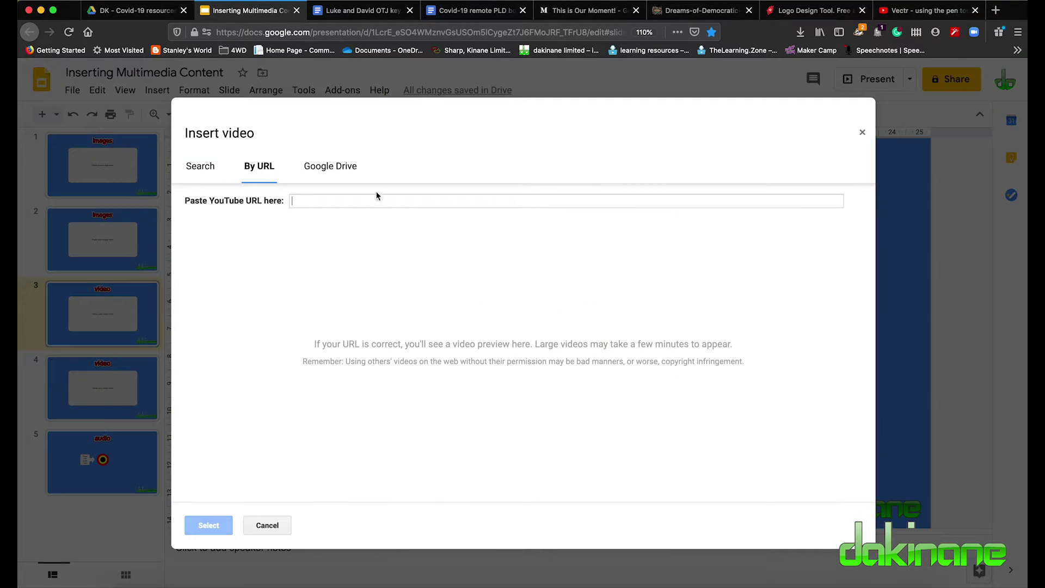
{"action": "left_click", "coordinate": [321, 200]}
{"action": "key", "text": "super+v"}
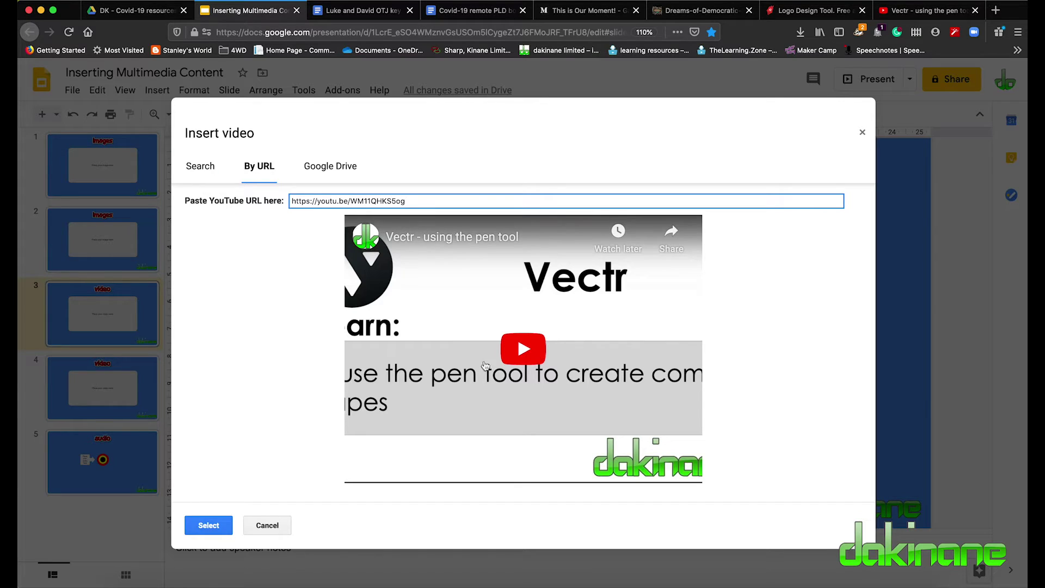
{"action": "left_click", "coordinate": [209, 526]}
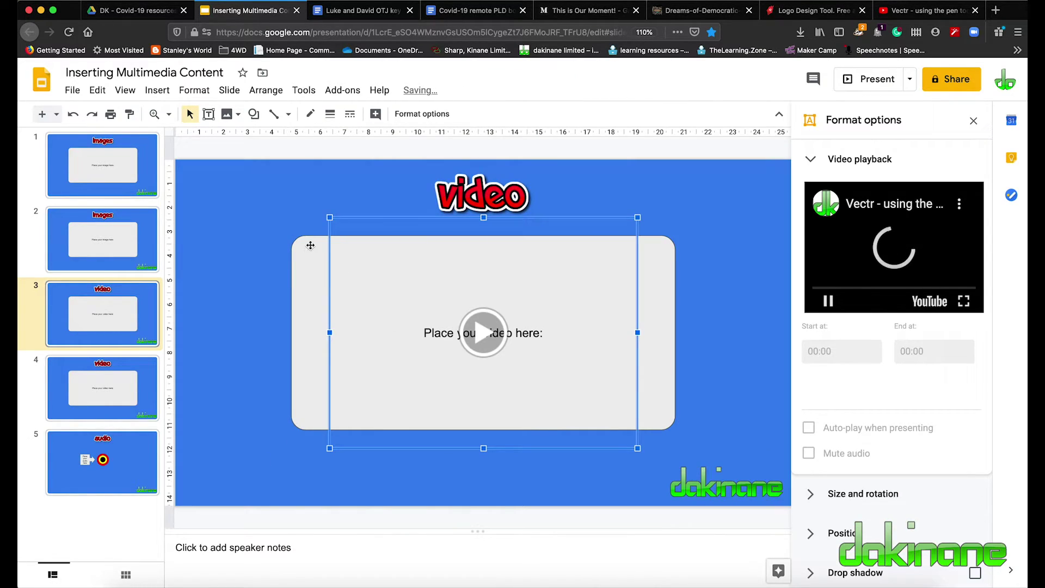
- Shrink the Vectr video and centre it on the grey placeholder, then delete it from slide 3
{"action": "left_click_drag", "start_coordinate": [329, 217], "coordinate": [436, 298]}
{"action": "left_click_drag", "start_coordinate": [491, 345], "coordinate": [438, 306]}
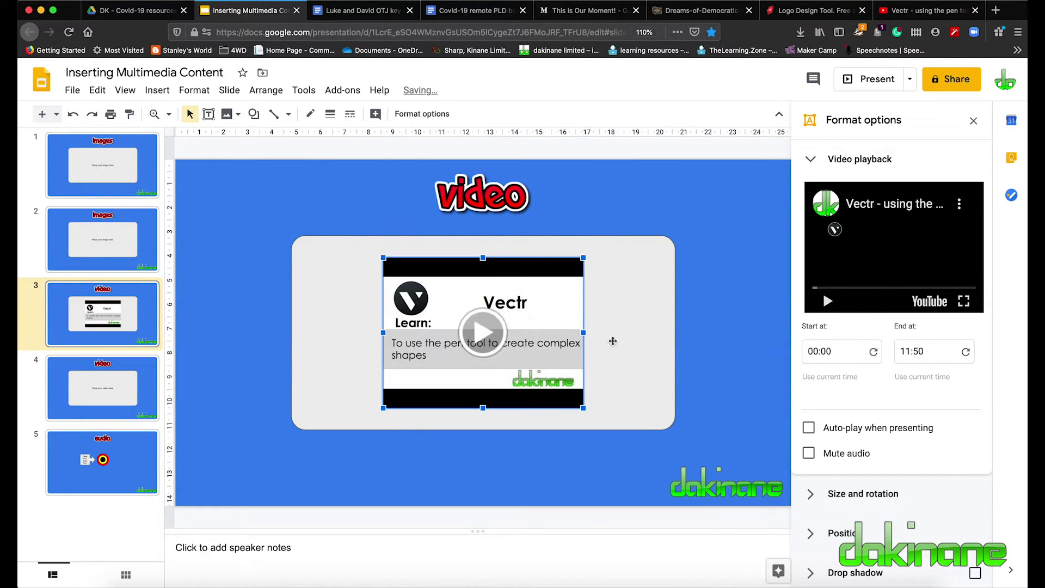
{"action": "left_click", "coordinate": [626, 352]}
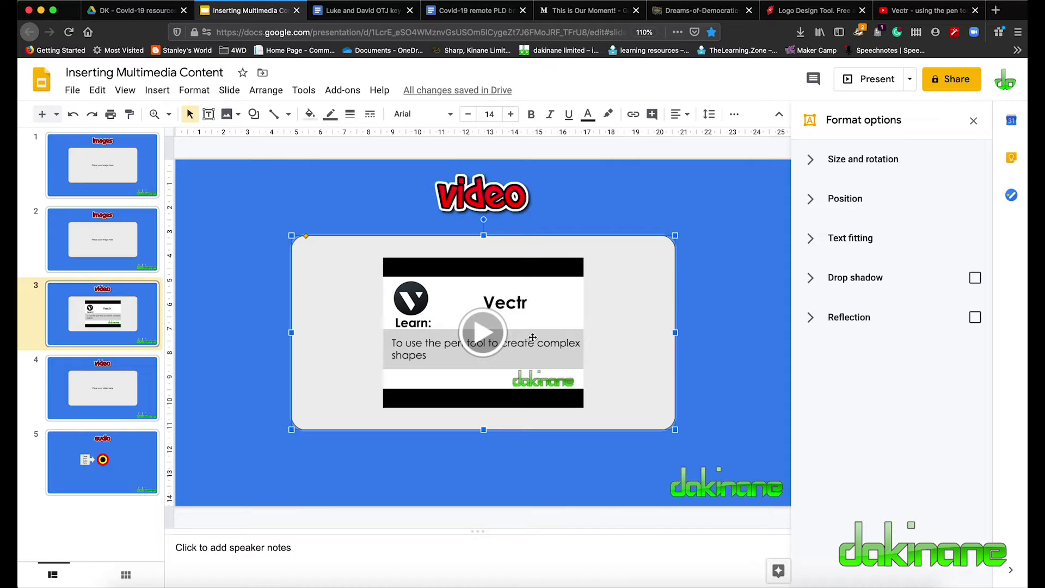
{"action": "key", "text": "Delete"}
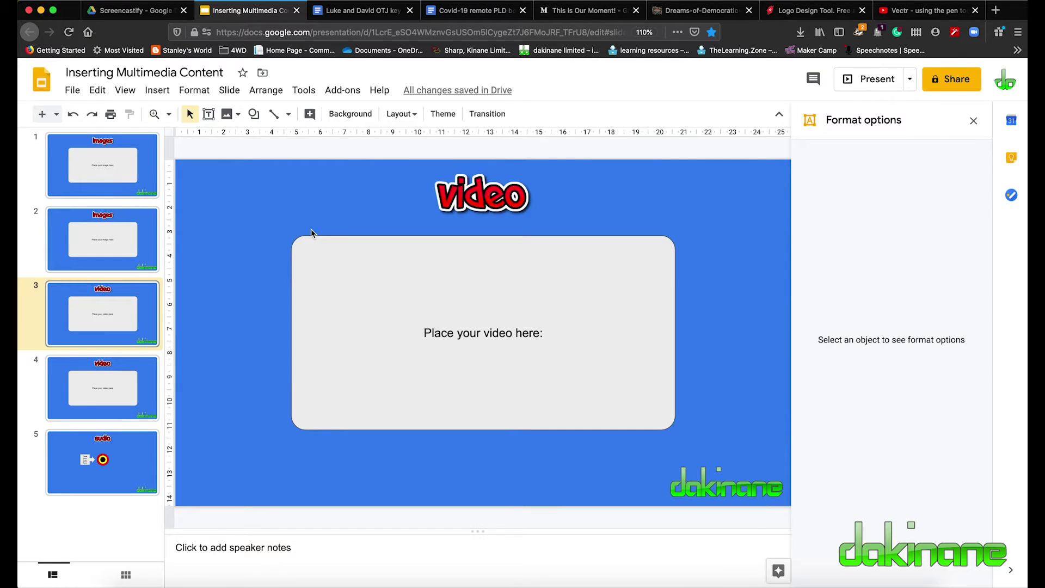
- Insert the shared Greek City video on slide 3 from the recent videos in Google Drive
{"action": "left_click", "coordinate": [157, 91]}
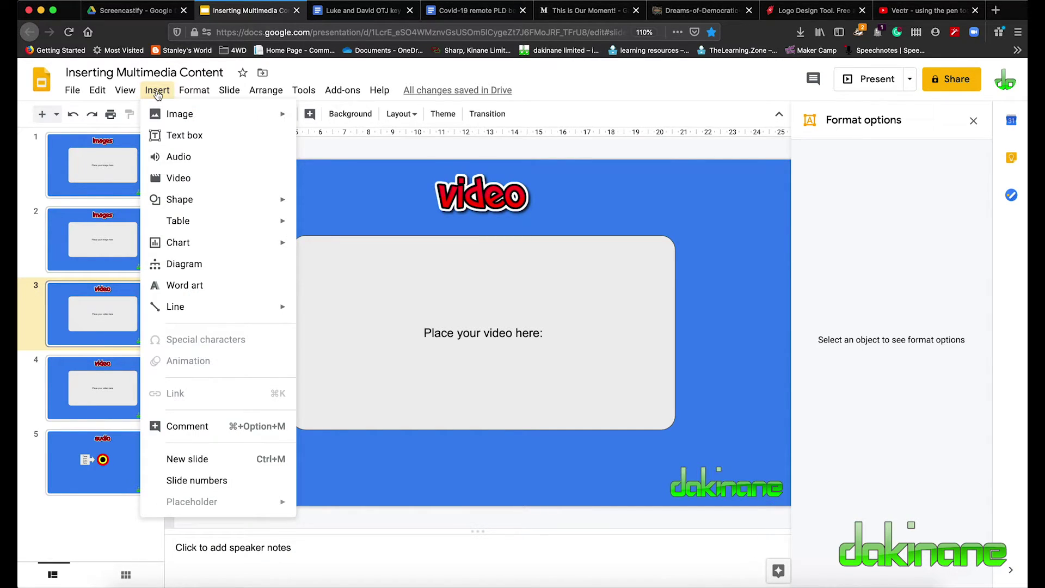
{"action": "left_click", "coordinate": [172, 180]}
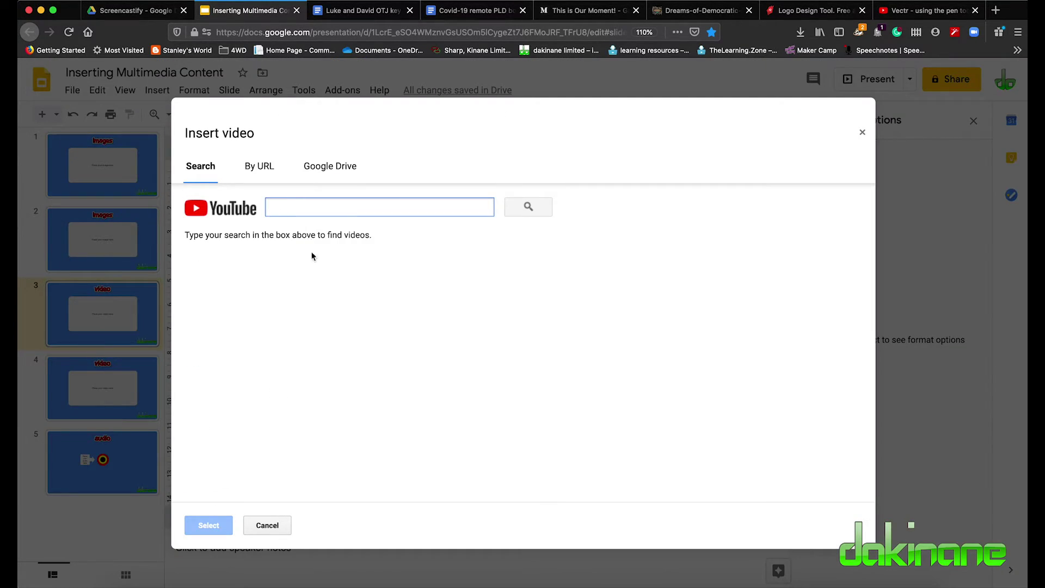
{"action": "left_click", "coordinate": [332, 167]}
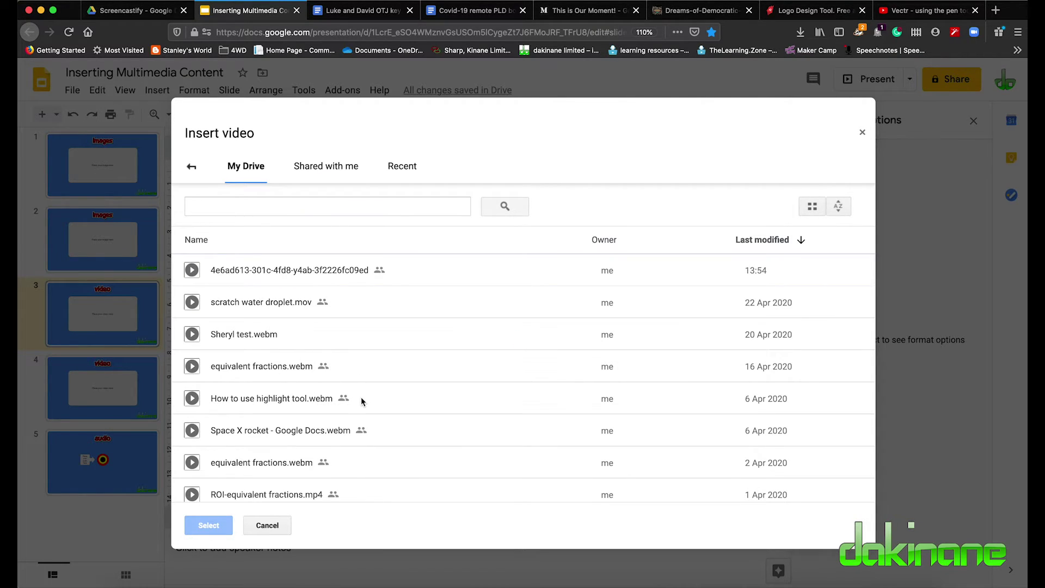
{"action": "scroll", "coordinate": [361, 399], "scroll_direction": "down", "scroll_amount": 15}
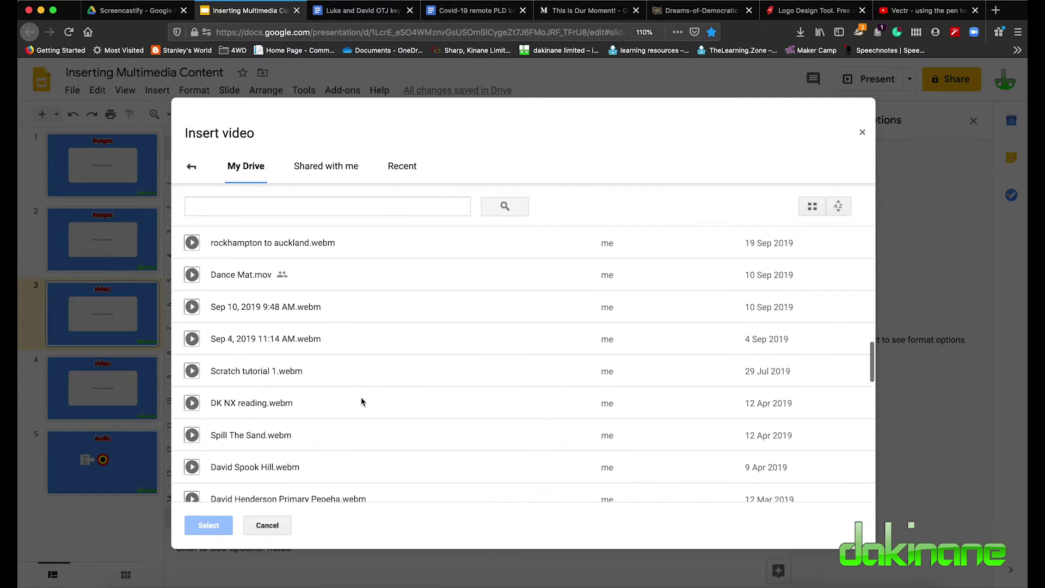
{"action": "scroll", "coordinate": [360, 401], "scroll_direction": "up", "scroll_amount": 20}
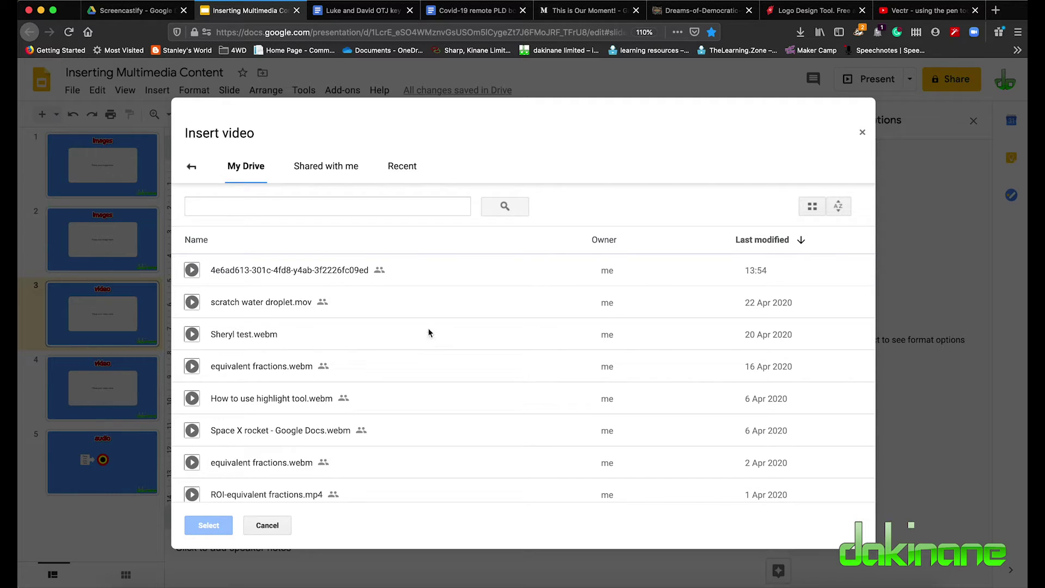
{"action": "left_click", "coordinate": [402, 167]}
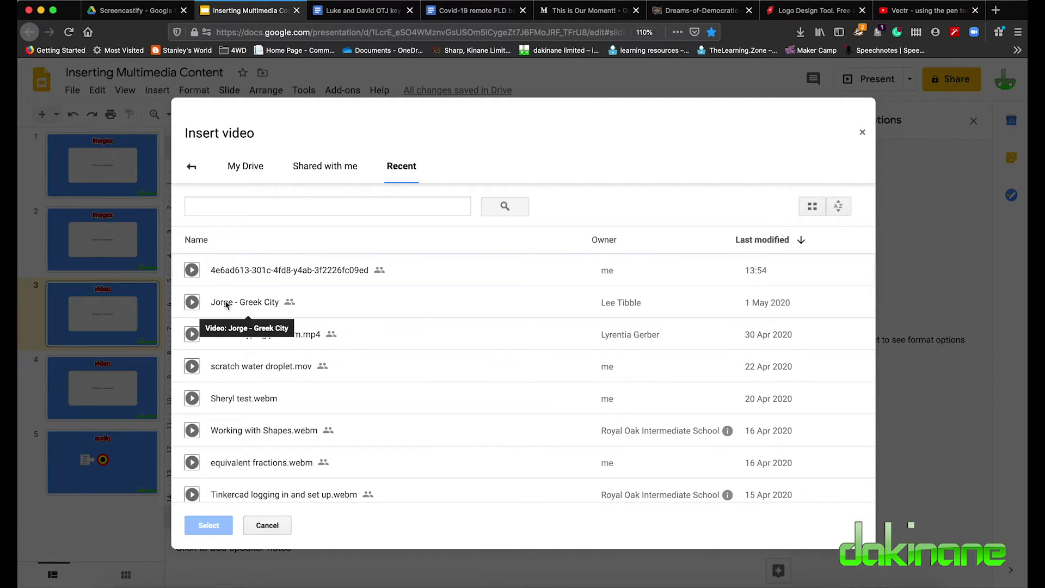
{"action": "left_click", "coordinate": [227, 301]}
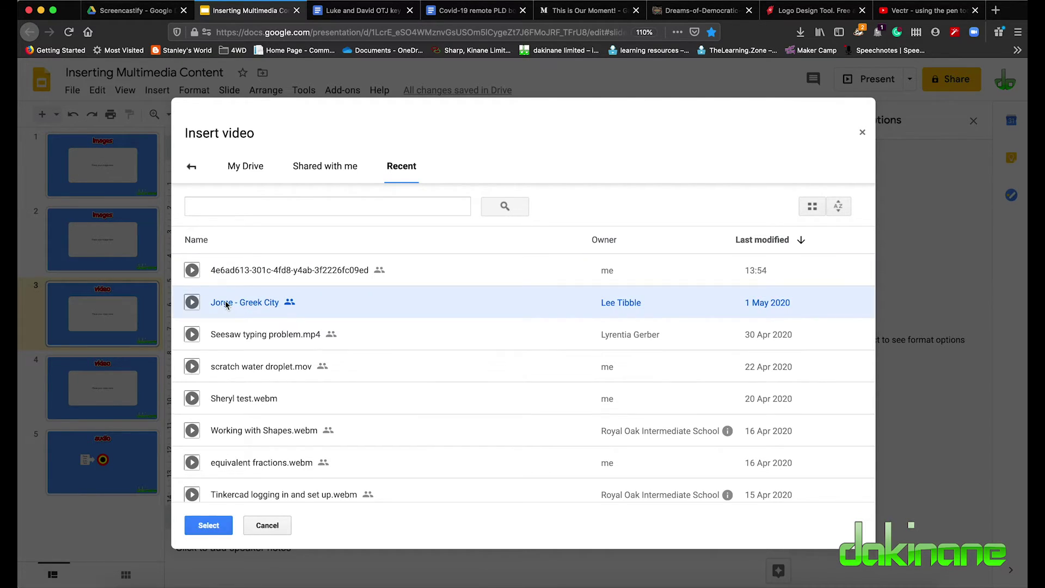
{"action": "left_click", "coordinate": [208, 526]}
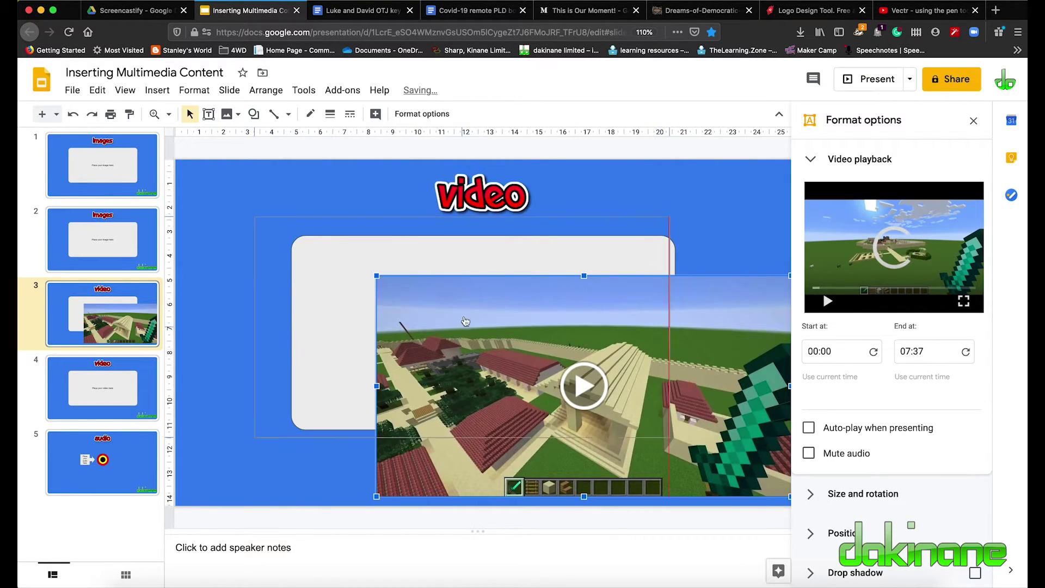
- Move the Greek City video over the grey placeholder and delete it from slide 3
{"action": "left_click_drag", "start_coordinate": [479, 326], "coordinate": [381, 272]}
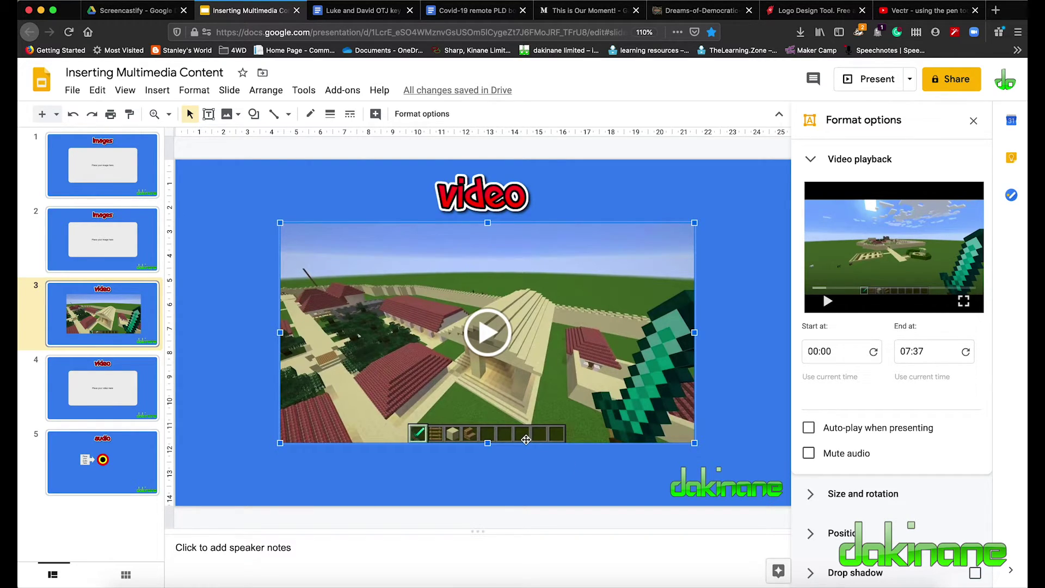
{"action": "key", "text": "BackSpace"}
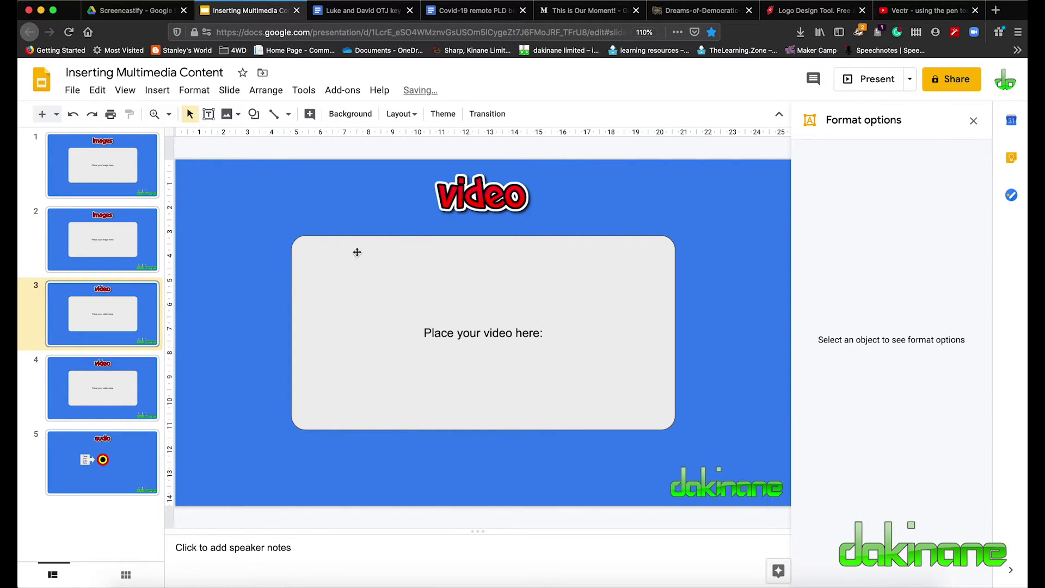
- Search the Google Drive videos for "tinkercad" and insert "Tinkercad logging in and set up.webm" on slide 3
{"action": "left_click", "coordinate": [156, 90]}
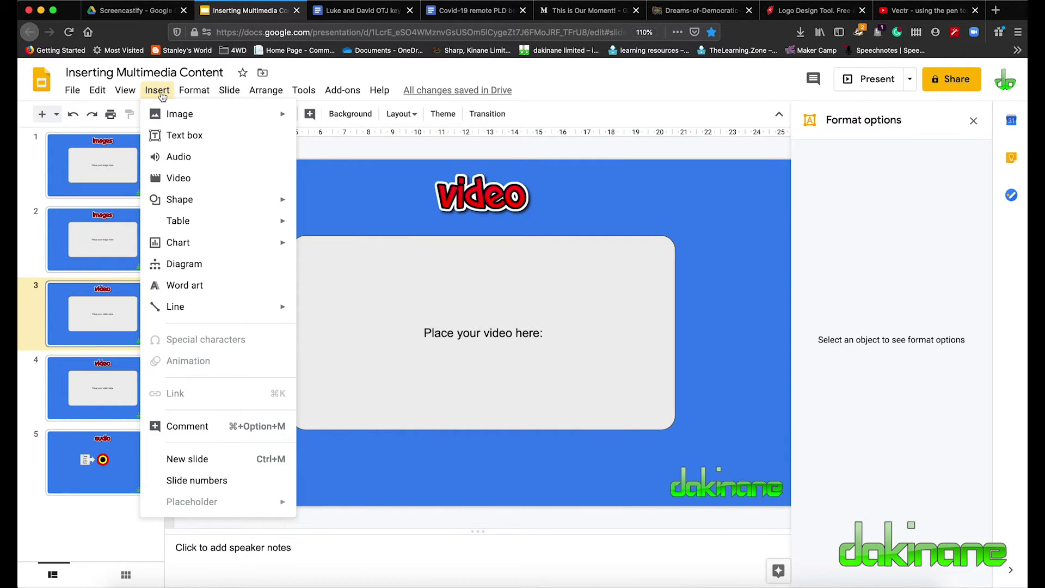
{"action": "left_click", "coordinate": [179, 178]}
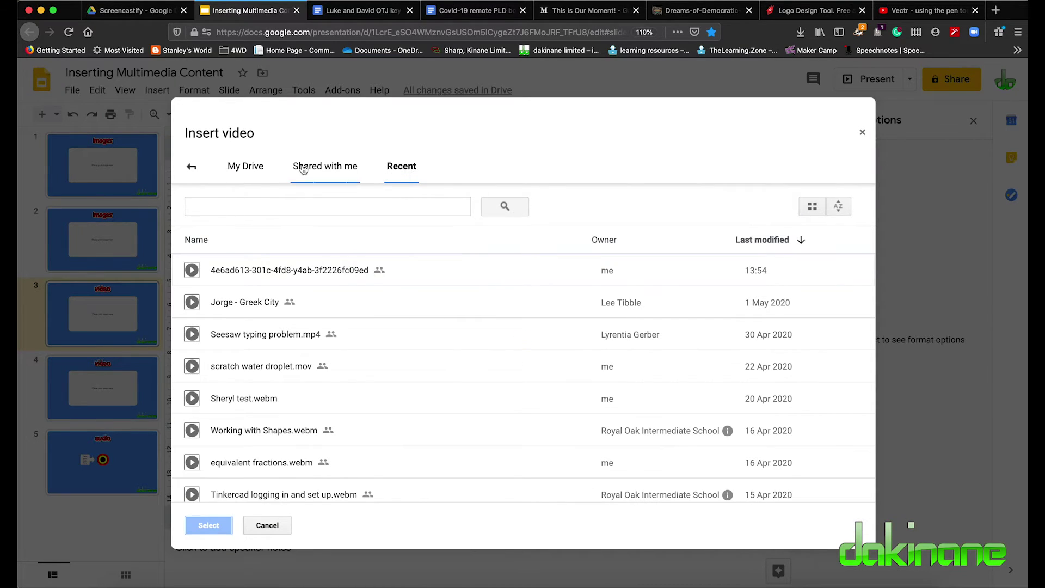
{"action": "left_click", "coordinate": [210, 206]}
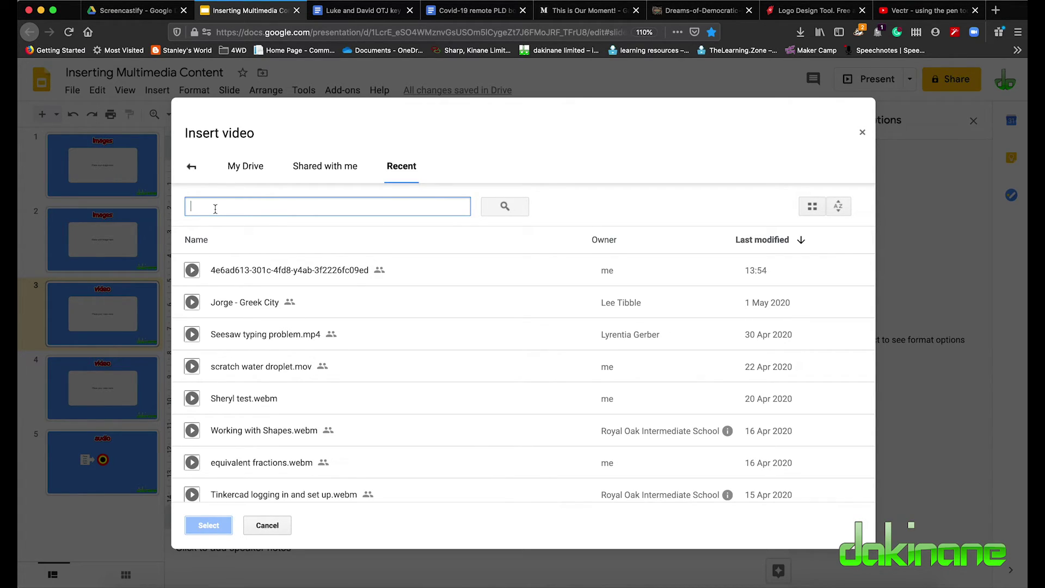
{"action": "type", "text": "tinker"}
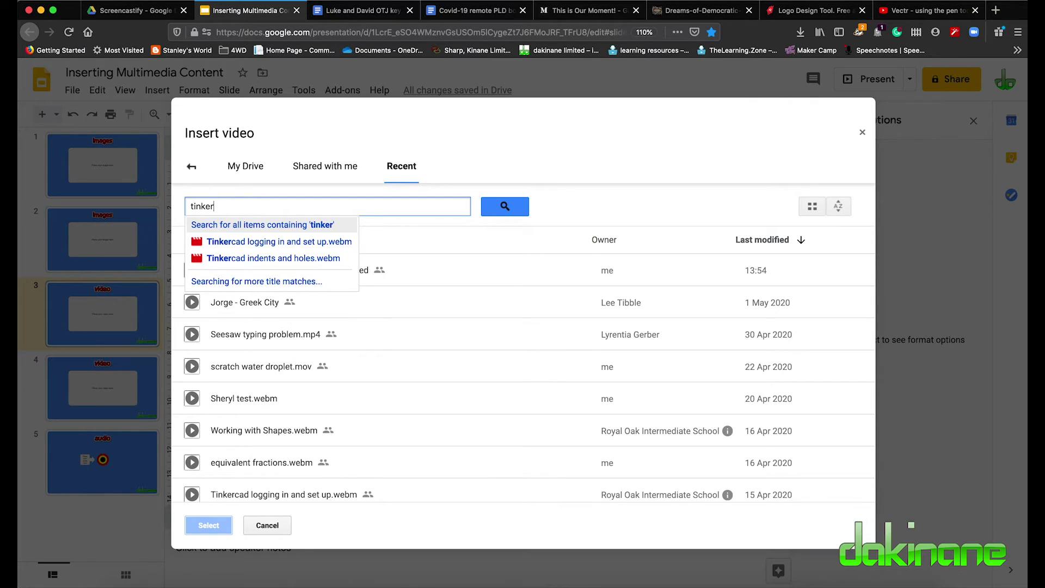
{"action": "type", "text": "cad"}
{"action": "key", "text": "Return"}
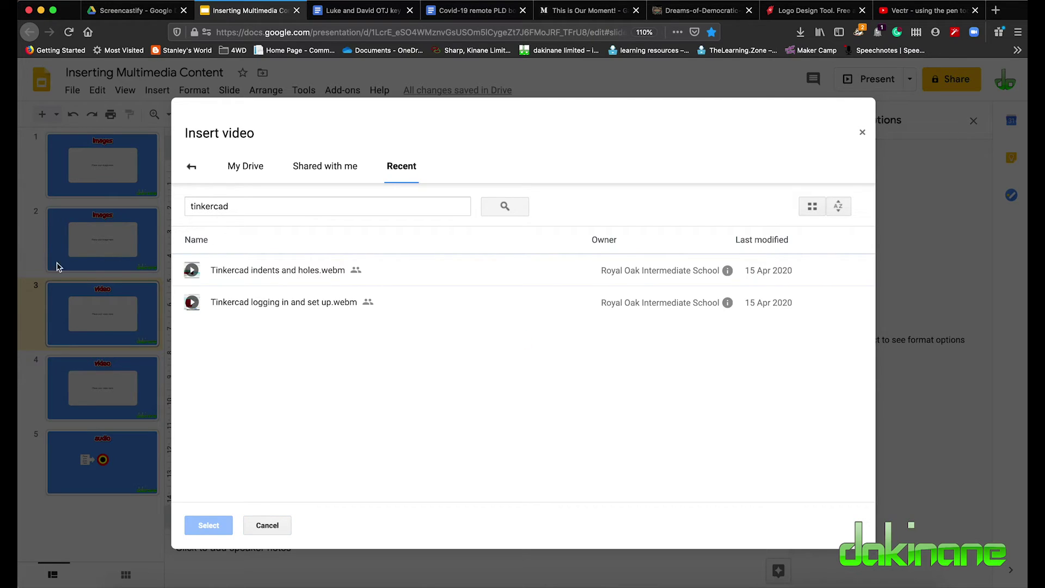
{"action": "left_click", "coordinate": [240, 302]}
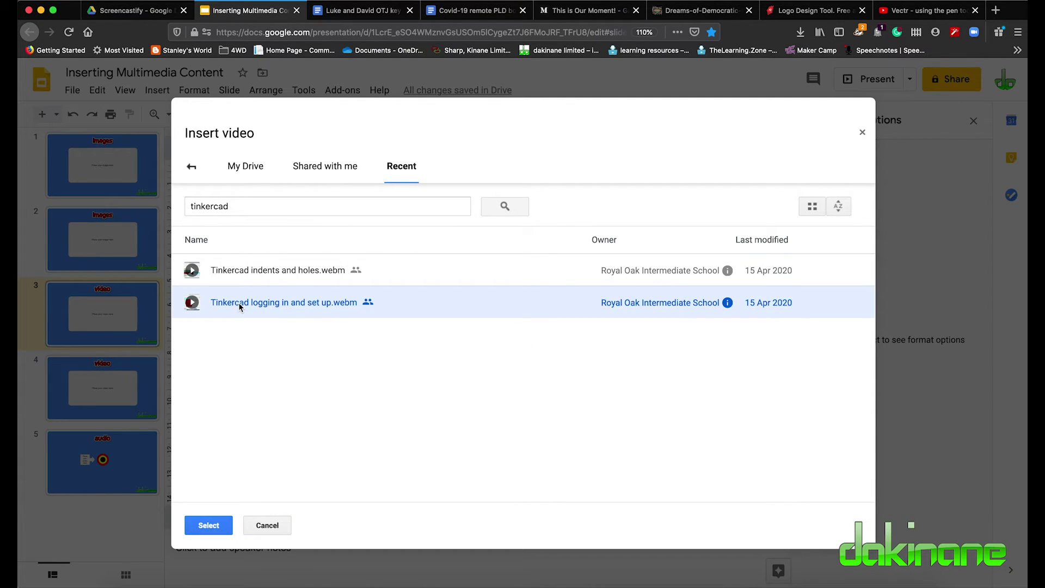
{"action": "left_click", "coordinate": [202, 526]}
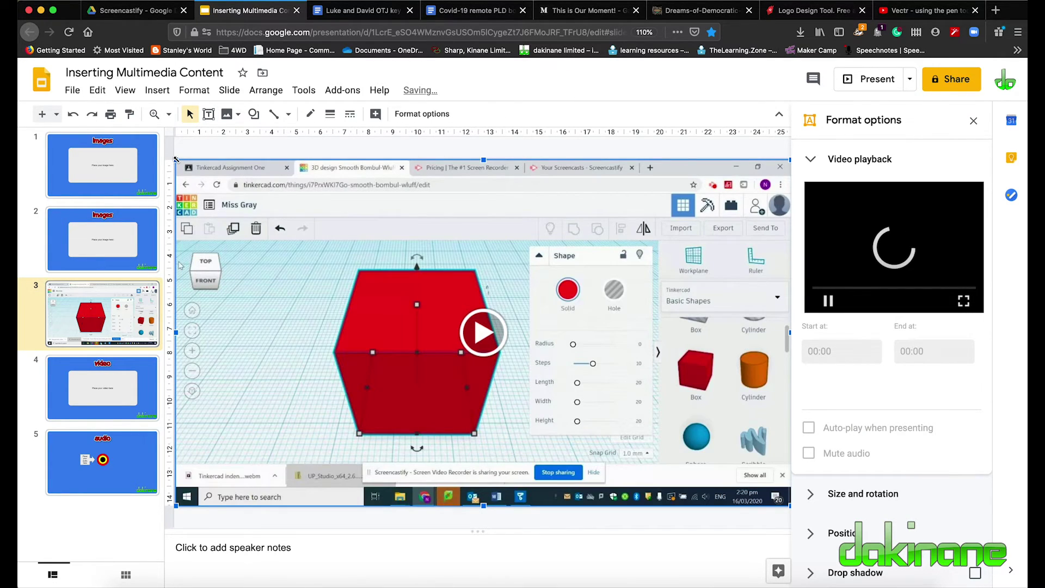
- Shrink the Tinkercad video and position it over the grey placeholder on slide 3
{"action": "left_click_drag", "start_coordinate": [177, 160], "coordinate": [429, 302]}
{"action": "left_click_drag", "start_coordinate": [556, 394], "coordinate": [444, 322]}
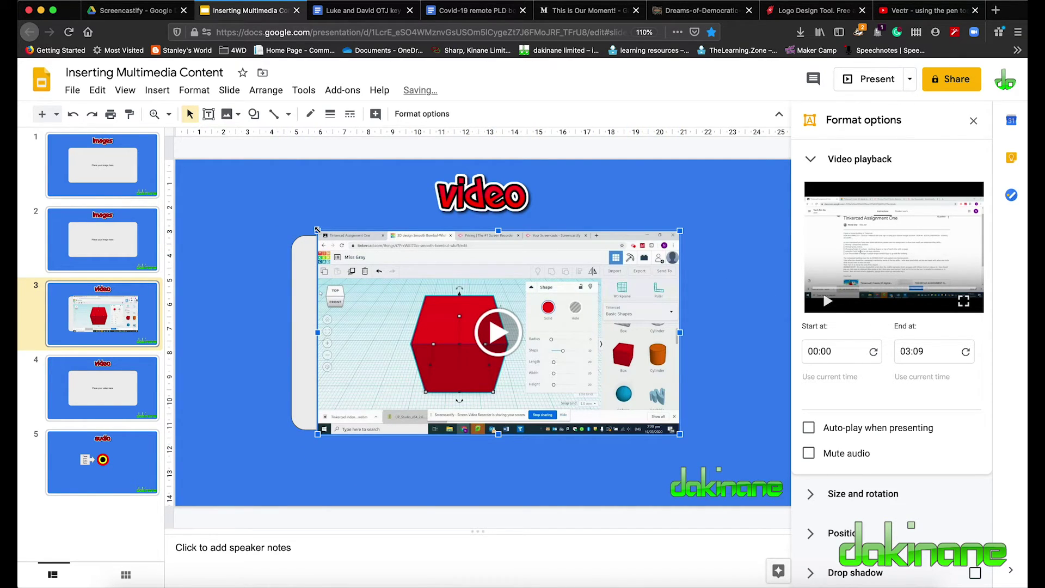
{"action": "left_click_drag", "start_coordinate": [324, 237], "coordinate": [395, 275]}
{"action": "left_click_drag", "start_coordinate": [480, 319], "coordinate": [427, 293]}
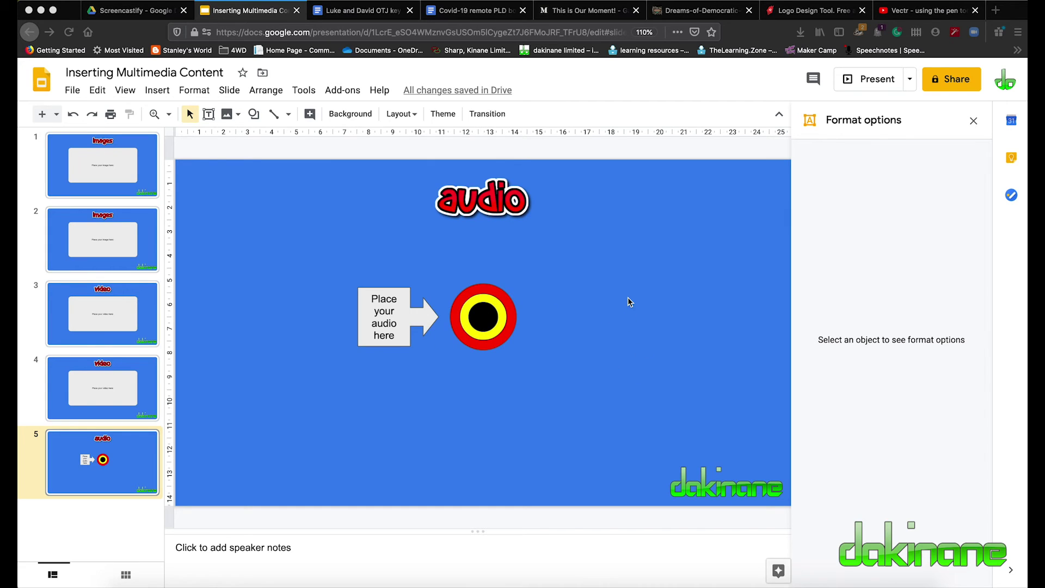
- Insert Google_Slides_Demo.mp3 from My Drive on the audio slide and move its speaker icon onto the centre of the circular target
{"action": "left_click", "coordinate": [158, 93]}
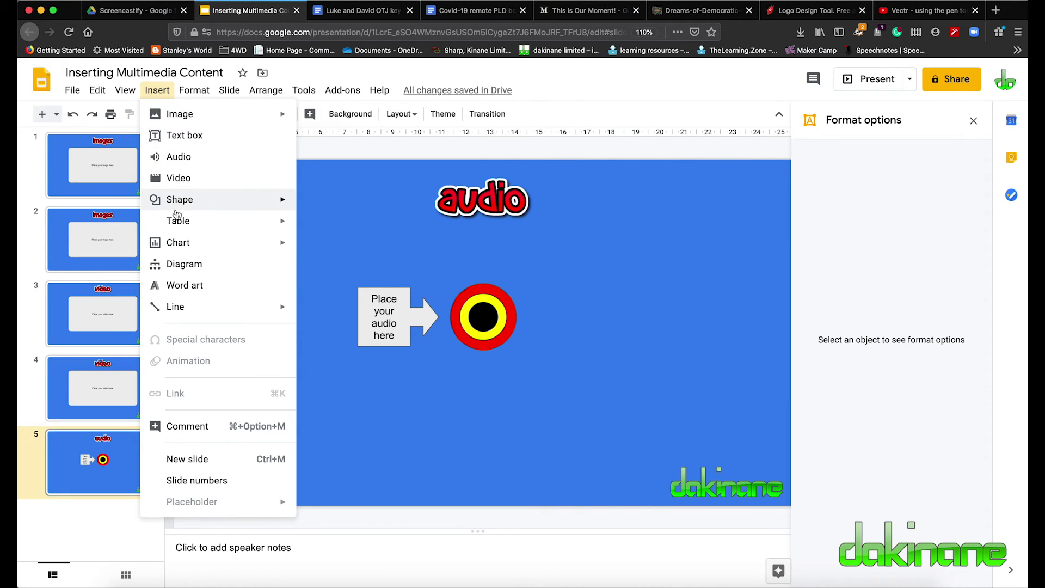
{"action": "left_click", "coordinate": [176, 161]}
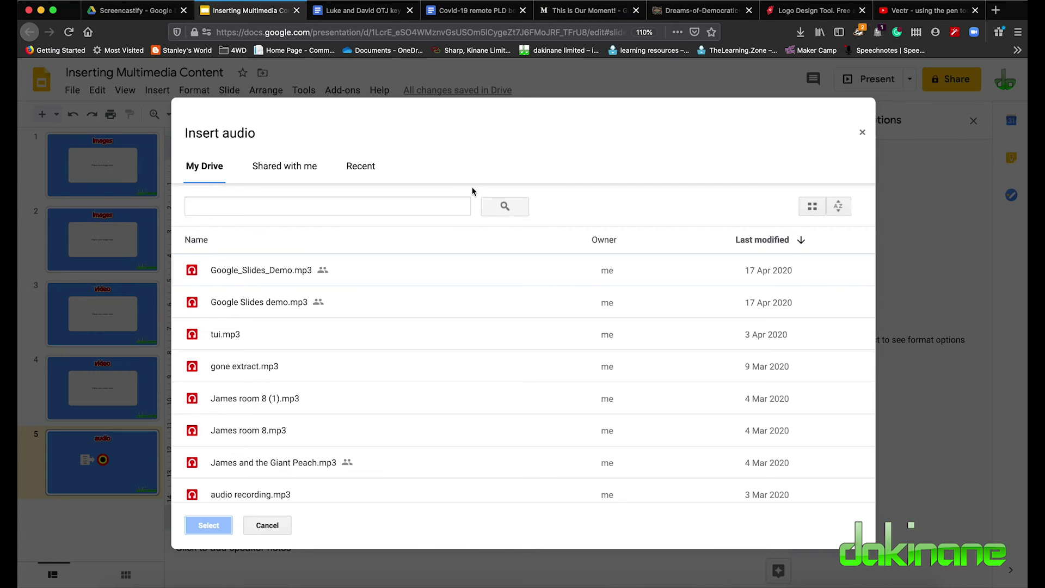
{"action": "left_click", "coordinate": [363, 167]}
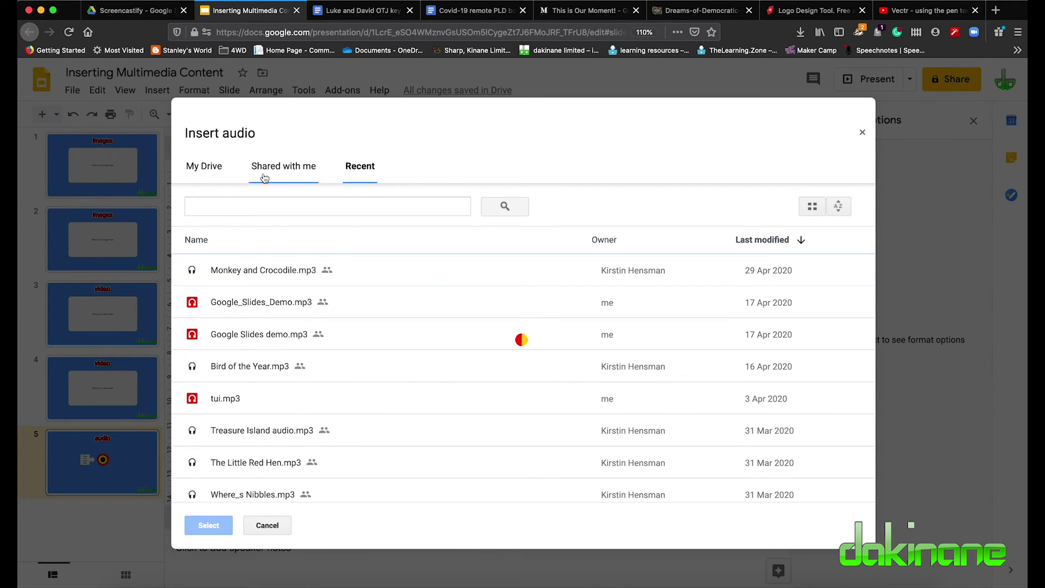
{"action": "left_click", "coordinate": [209, 170]}
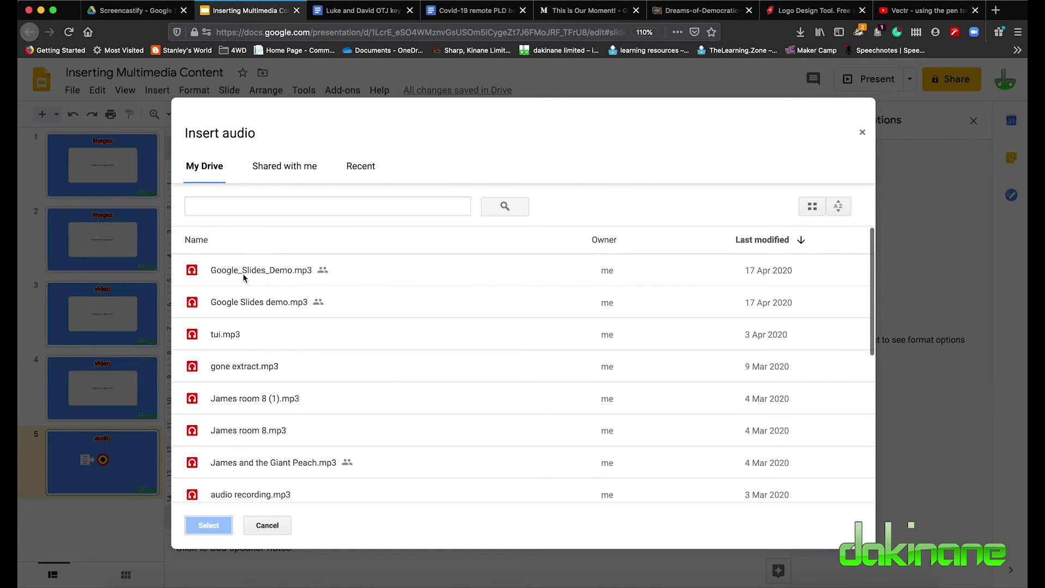
{"action": "left_click", "coordinate": [191, 272]}
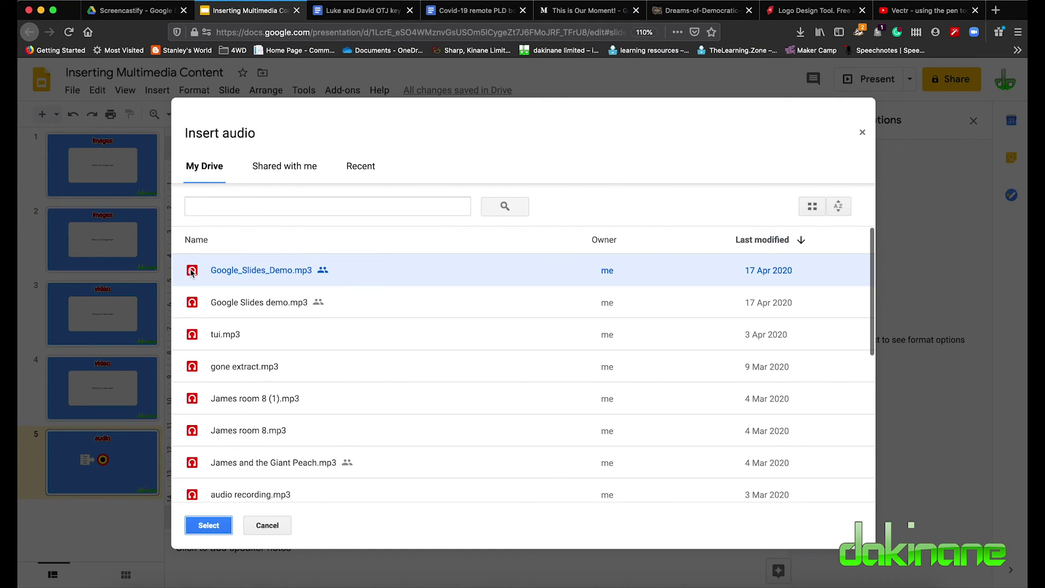
{"action": "left_click", "coordinate": [208, 526]}
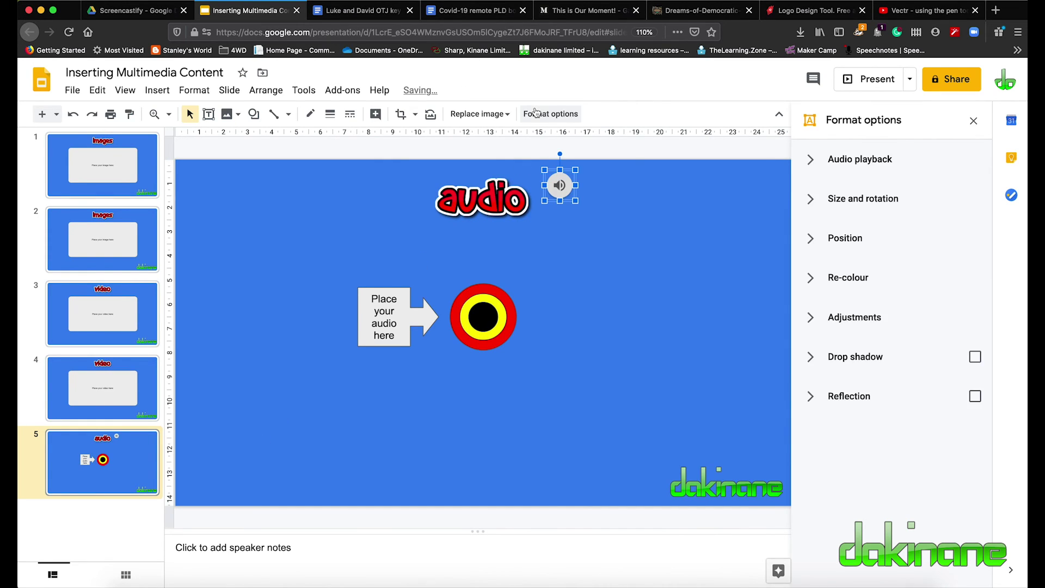
{"action": "left_click_drag", "start_coordinate": [560, 213], "coordinate": [486, 319]}
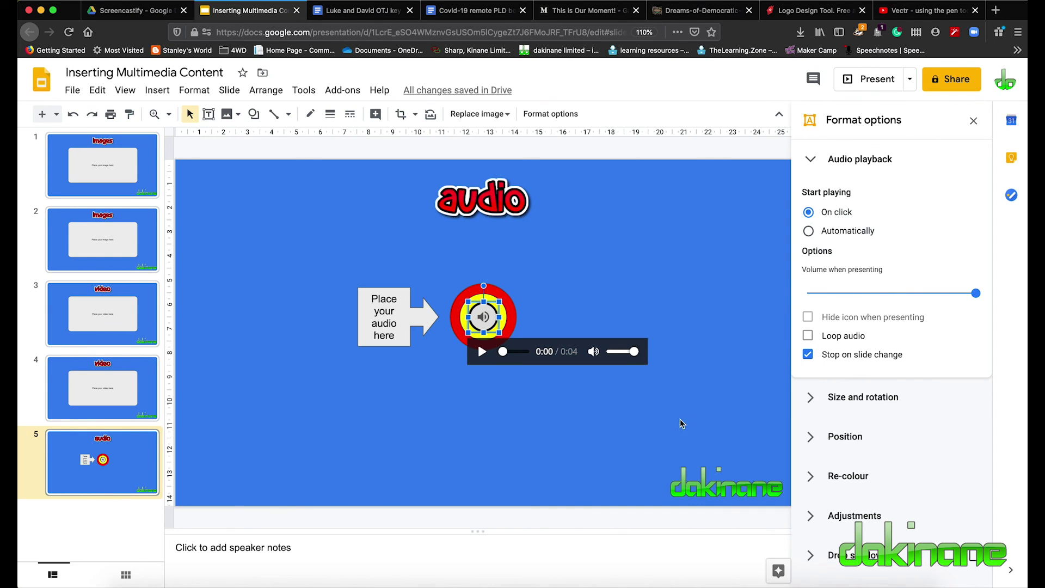
{"action": "left_click", "coordinate": [652, 279]}
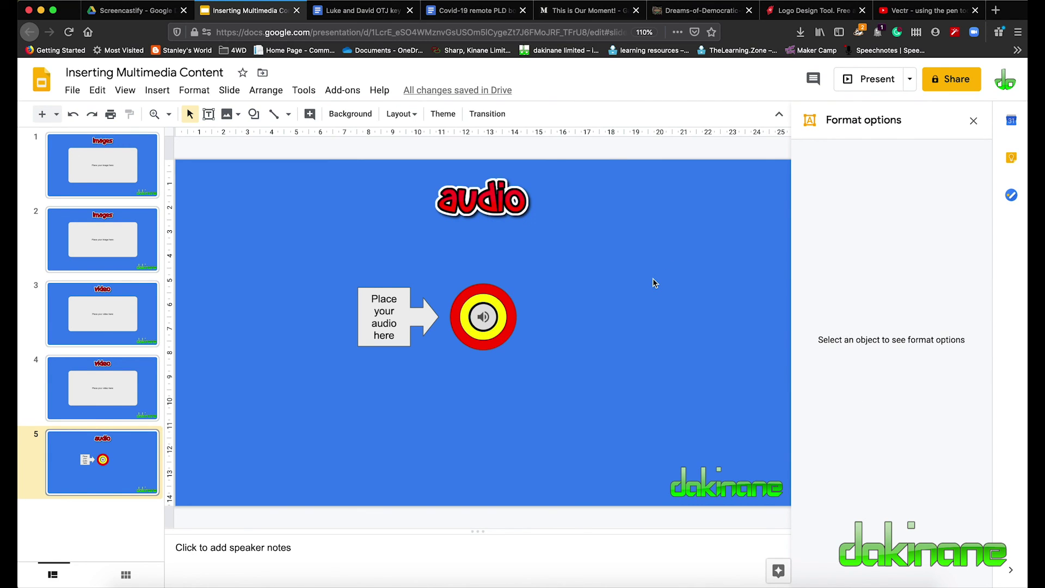